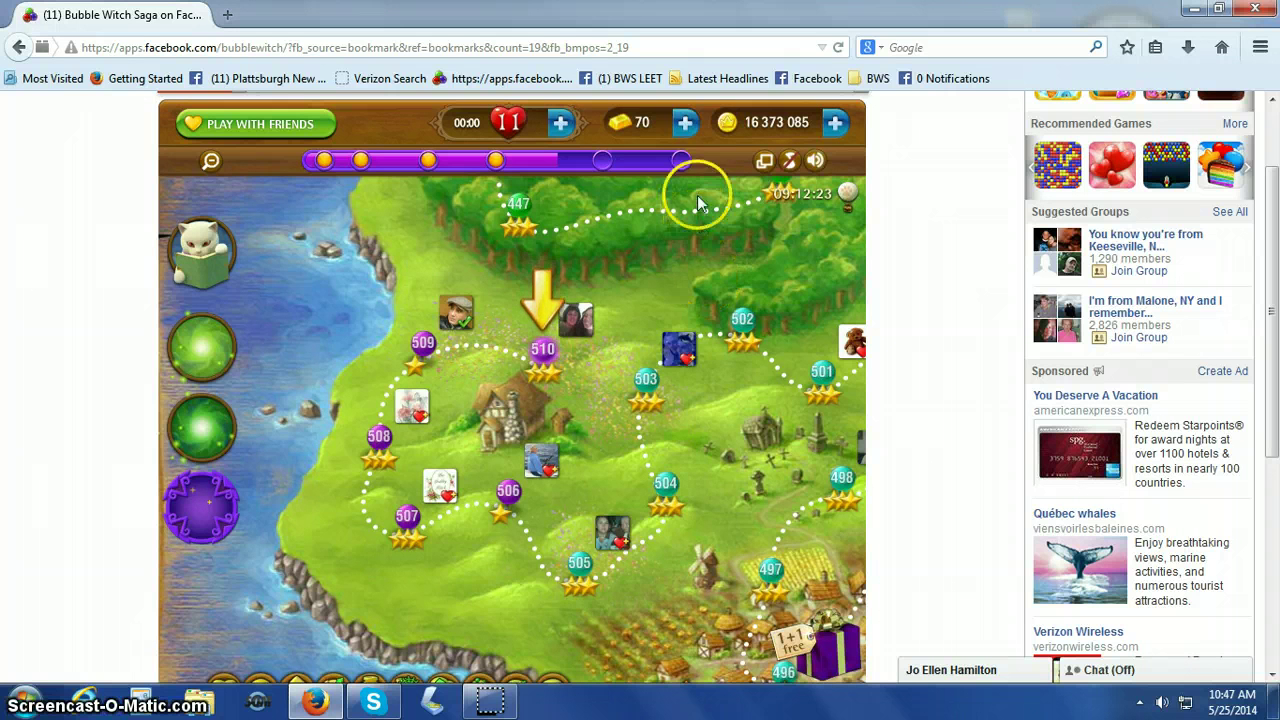
- Show the score tooltip of the last progress bar marker on the game map and capture the screen
mouse_move(680, 165)
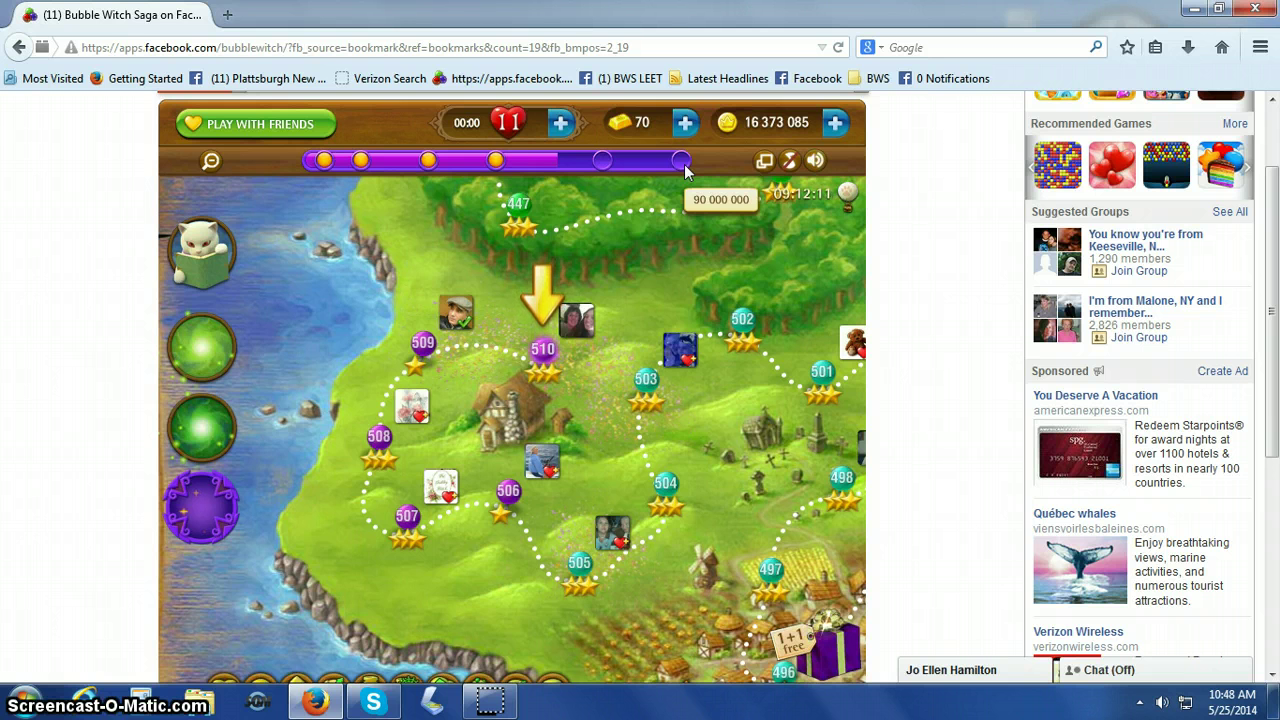
left_click(538, 368)
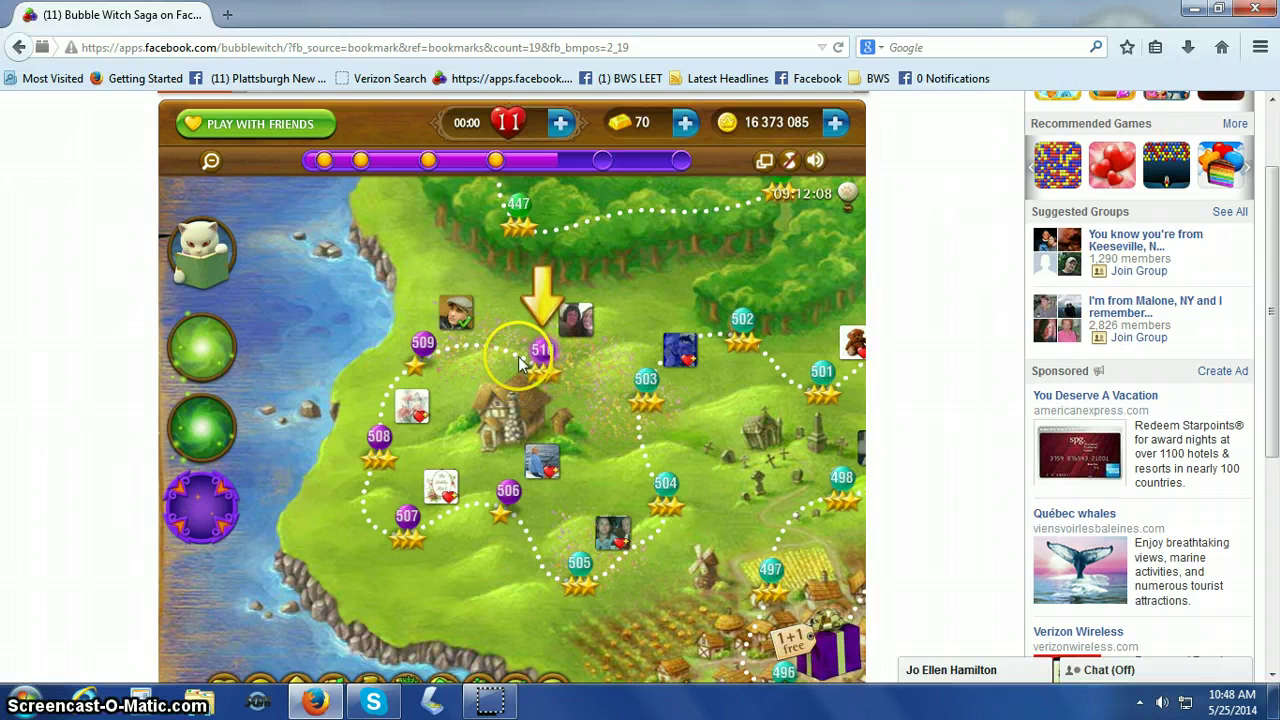
mouse_move(578, 330)
mouse_move(606, 370)
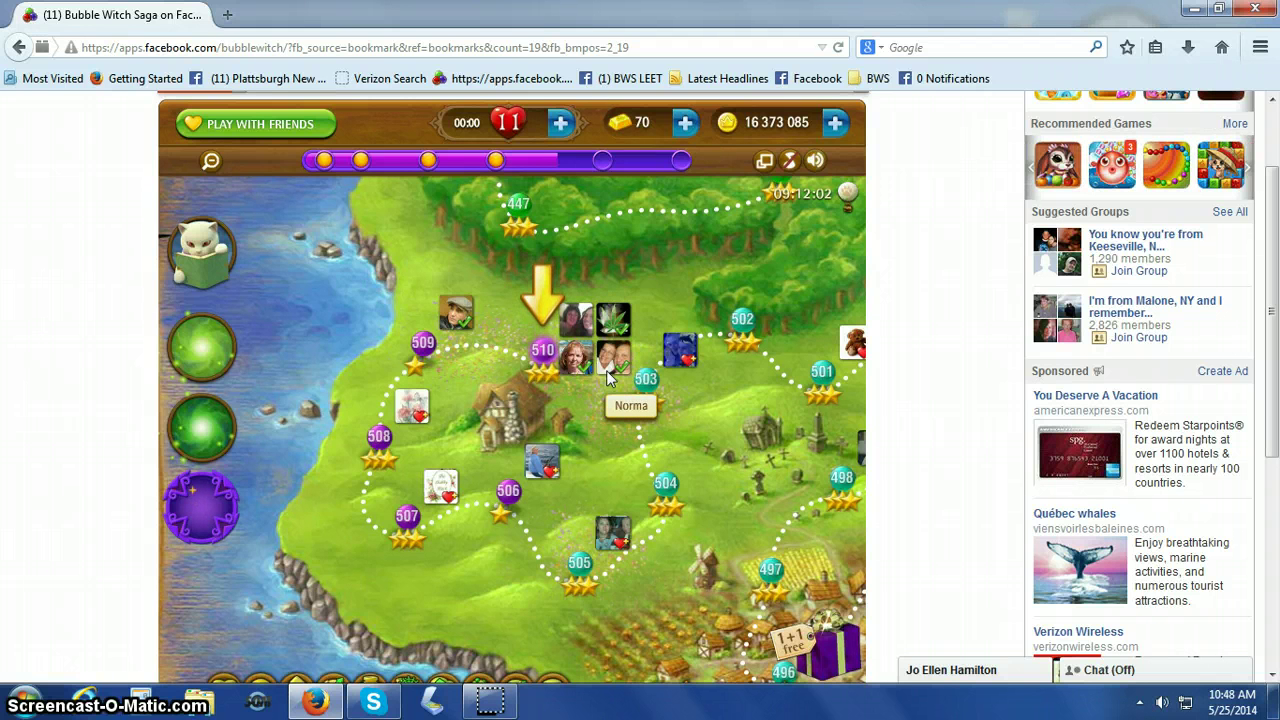
left_click(680, 177)
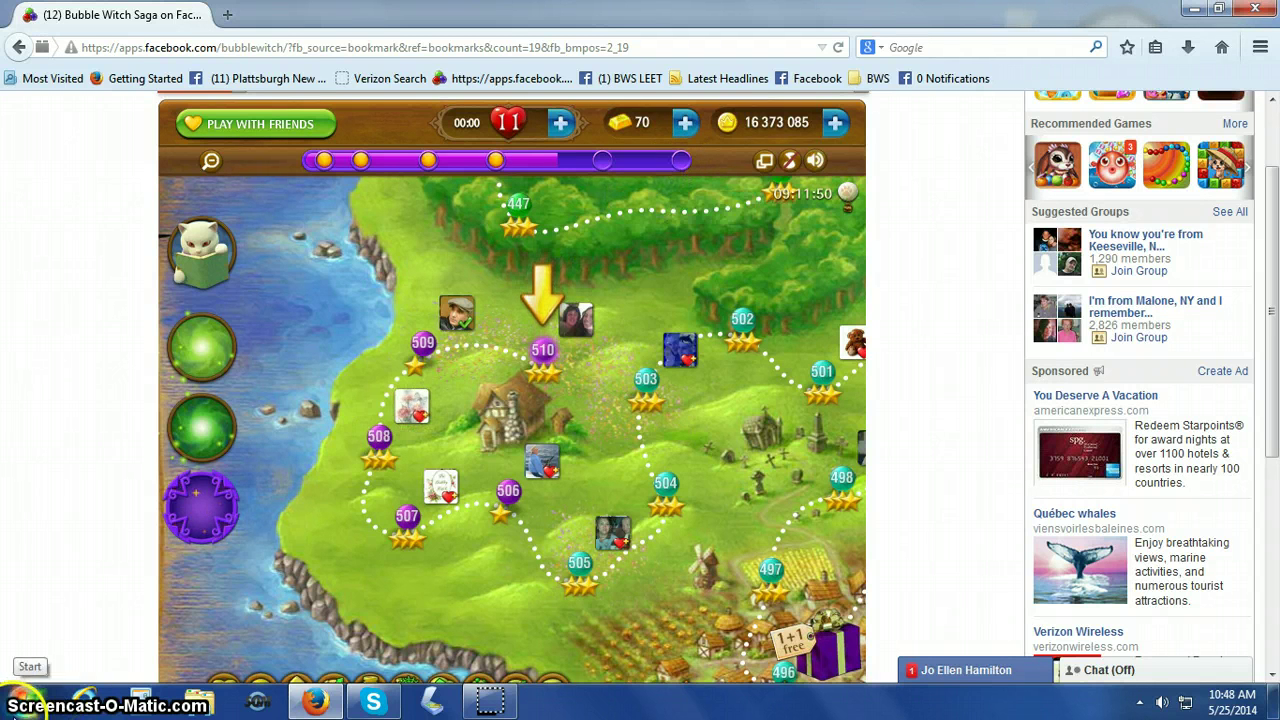
- Switch to Paint and paste the captured game screen into a new picture
left_click(20, 698)
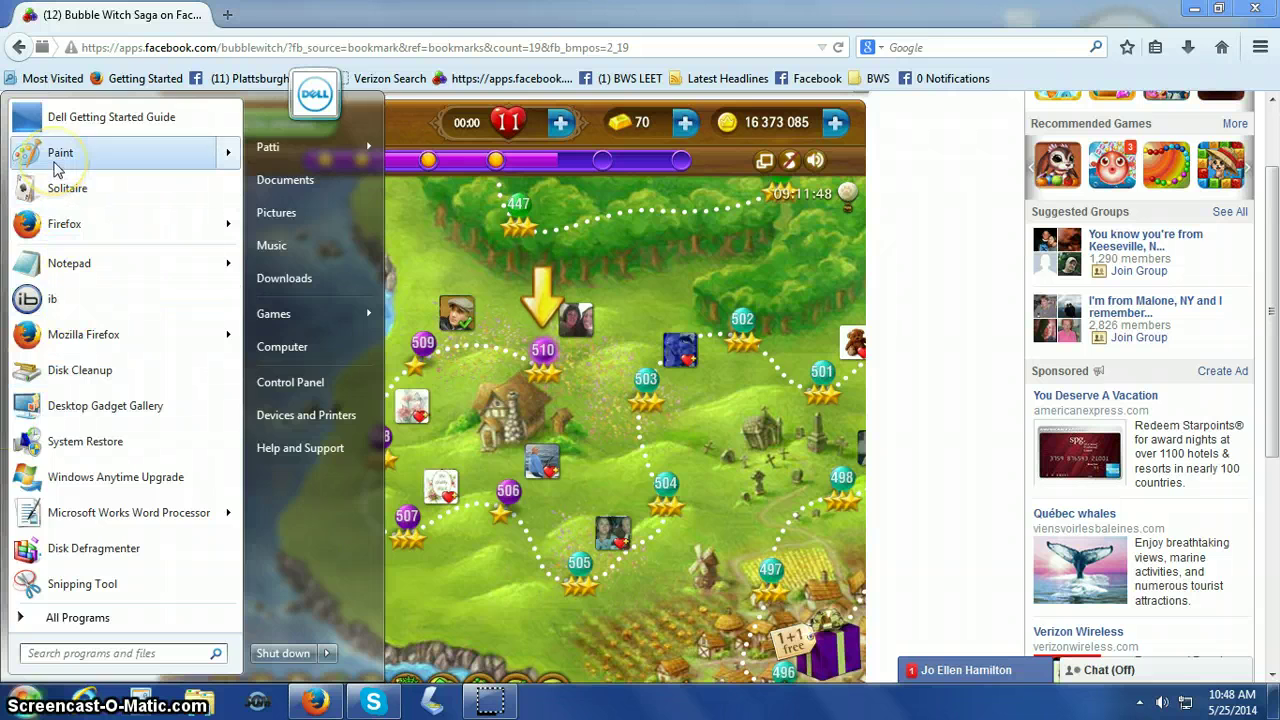
left_click(56, 160)
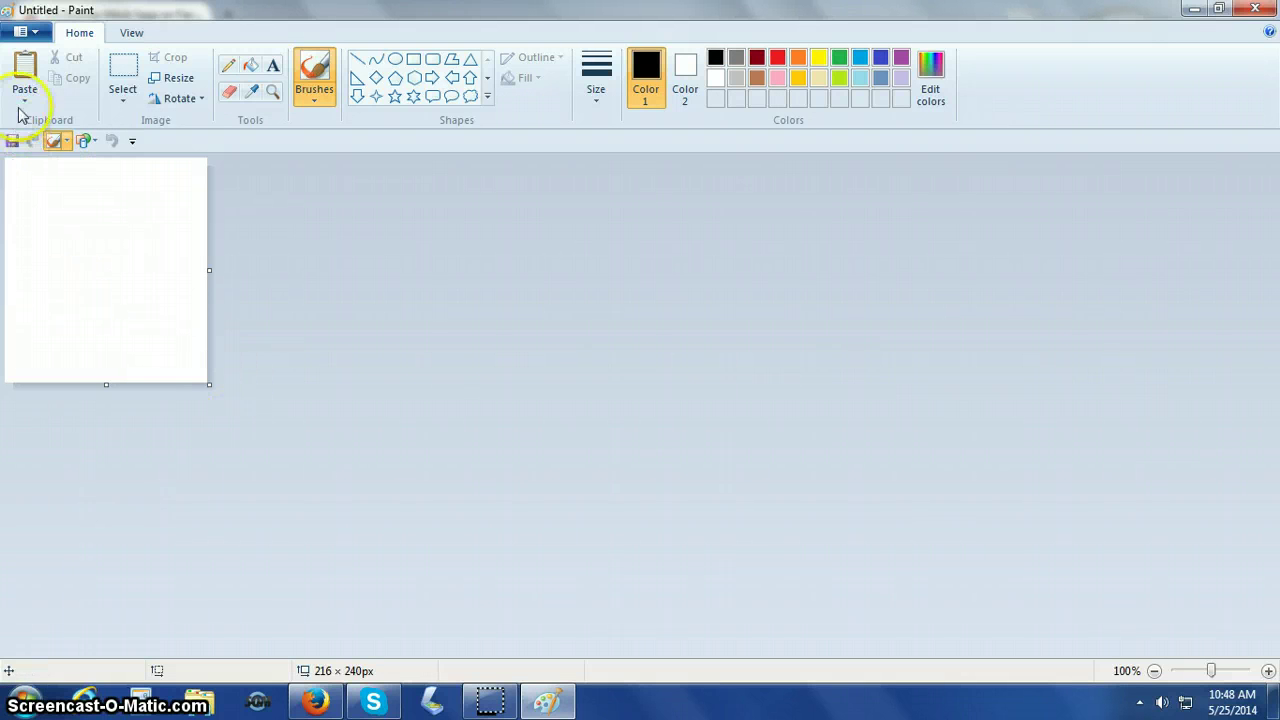
left_click(26, 68)
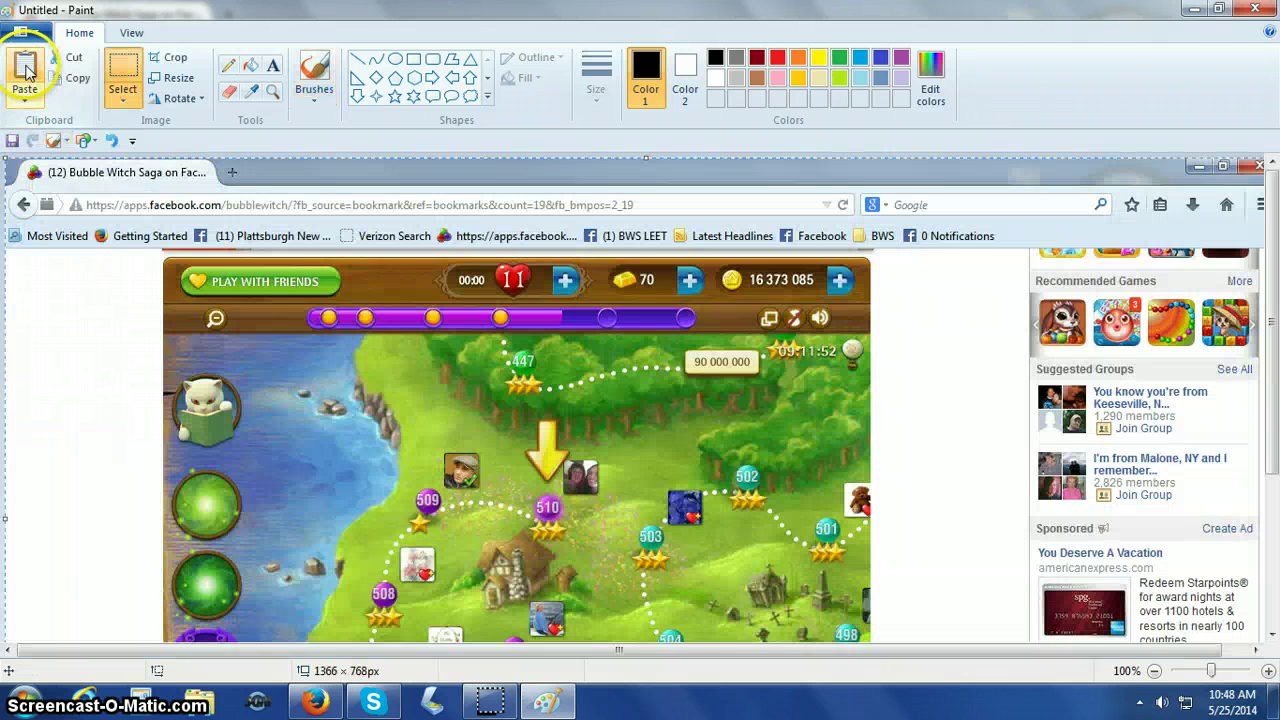
- Save the picture in the Documents library as "screenshots other things" in JPEG format
left_click(14, 143)
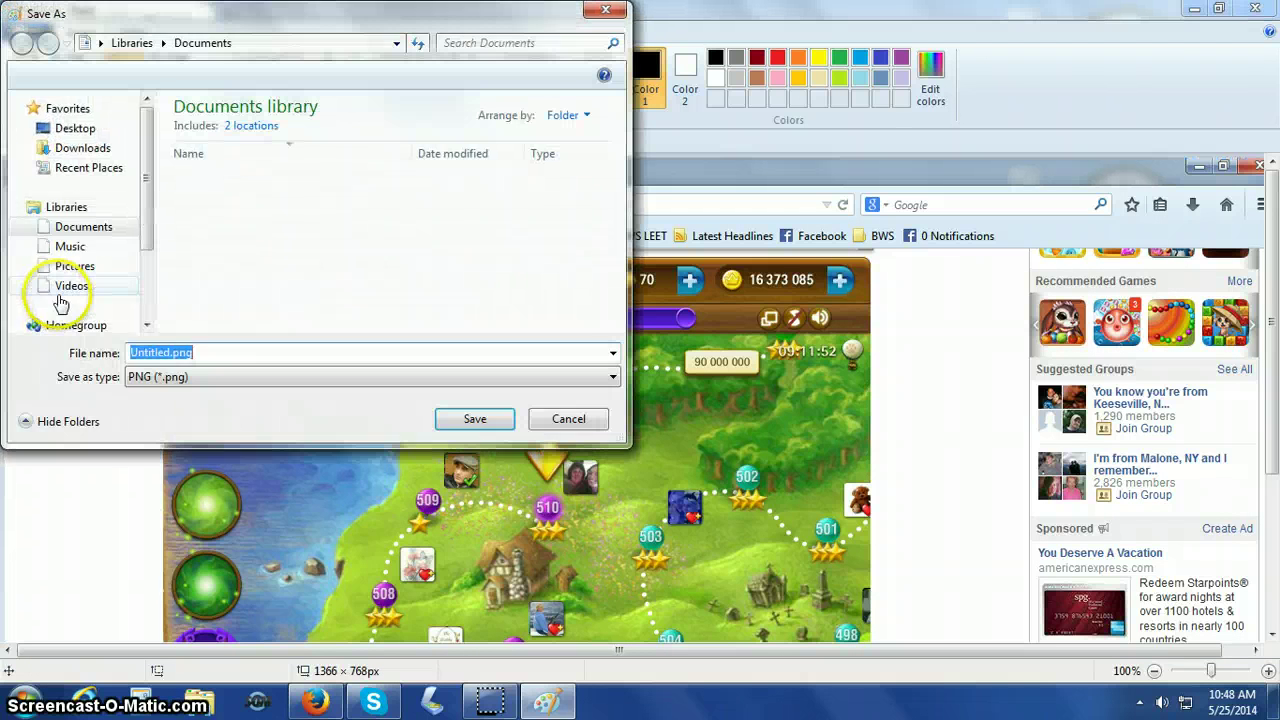
scroll(60, 300, "down", 1)
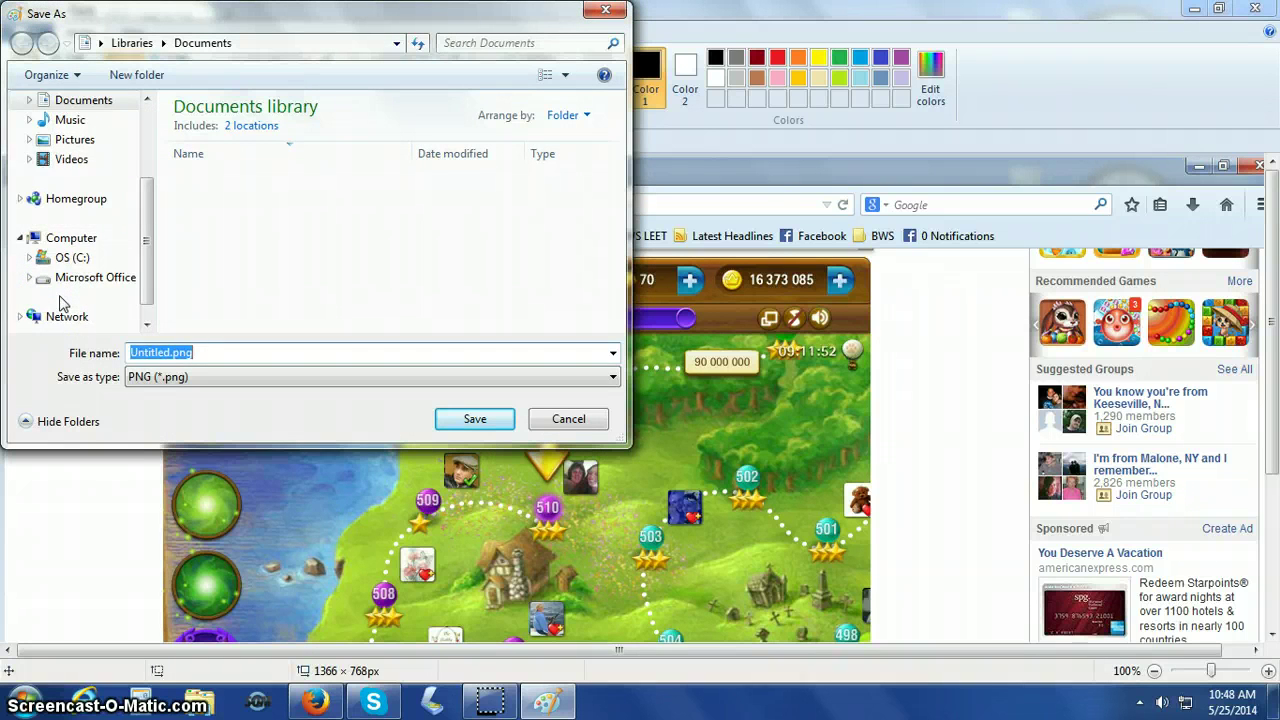
scroll(60, 303, "up", 2)
type("scr")
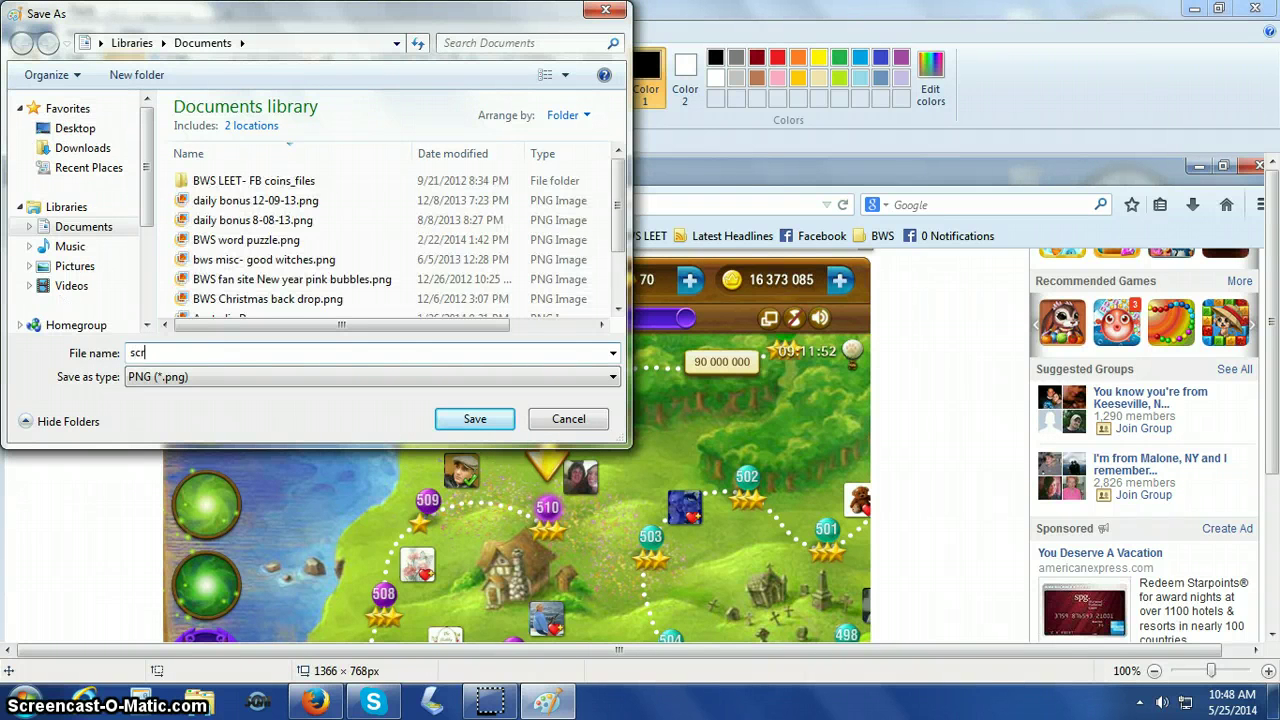
type("eenshots other thi")
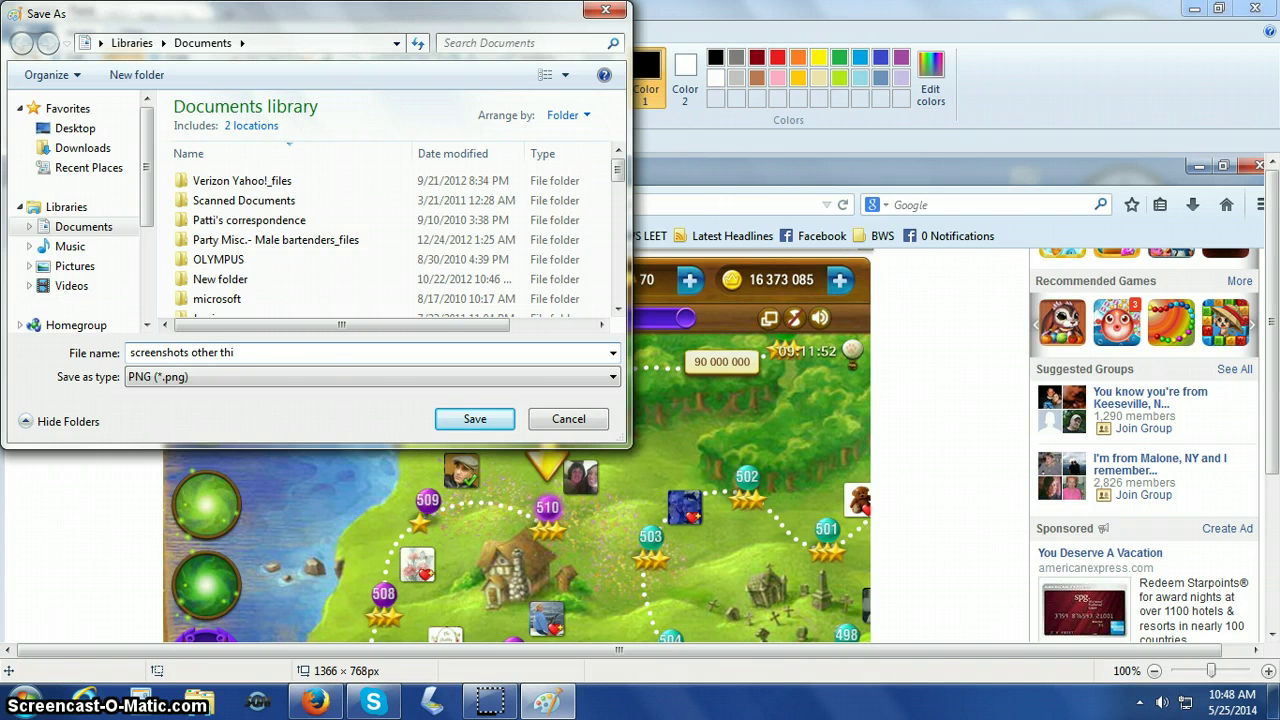
type("gs")
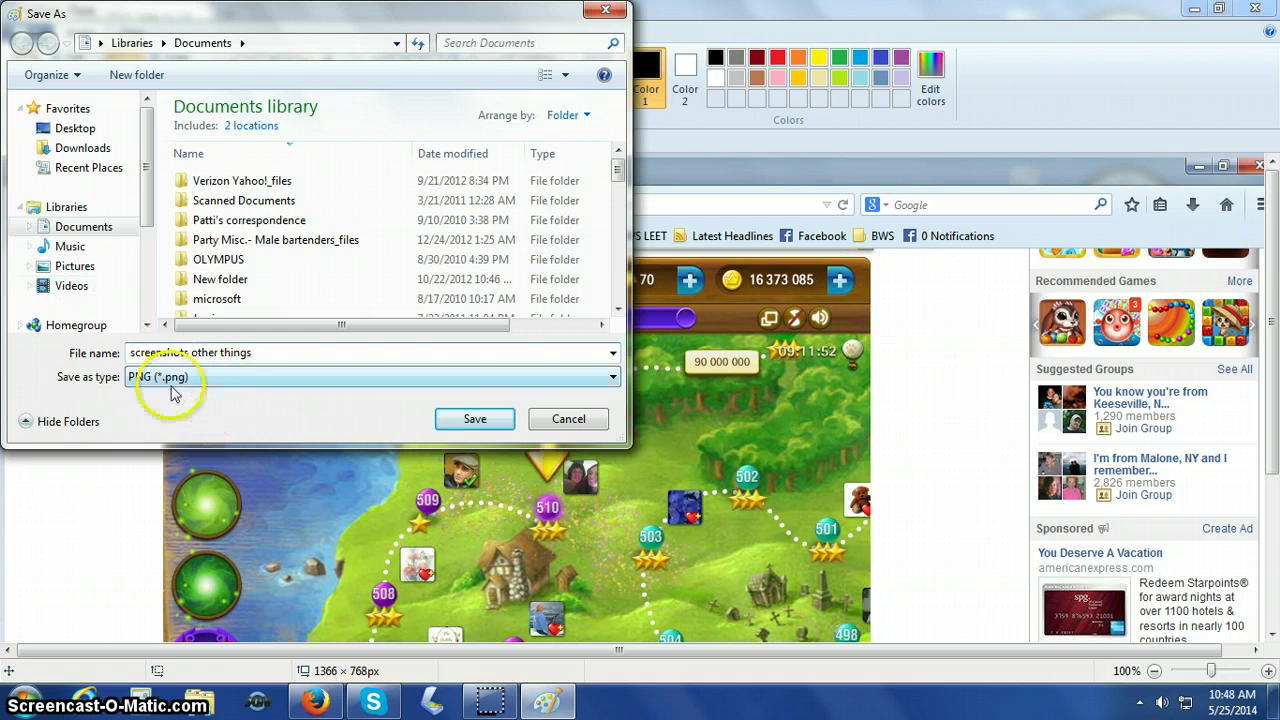
left_click(613, 377)
left_click(270, 452)
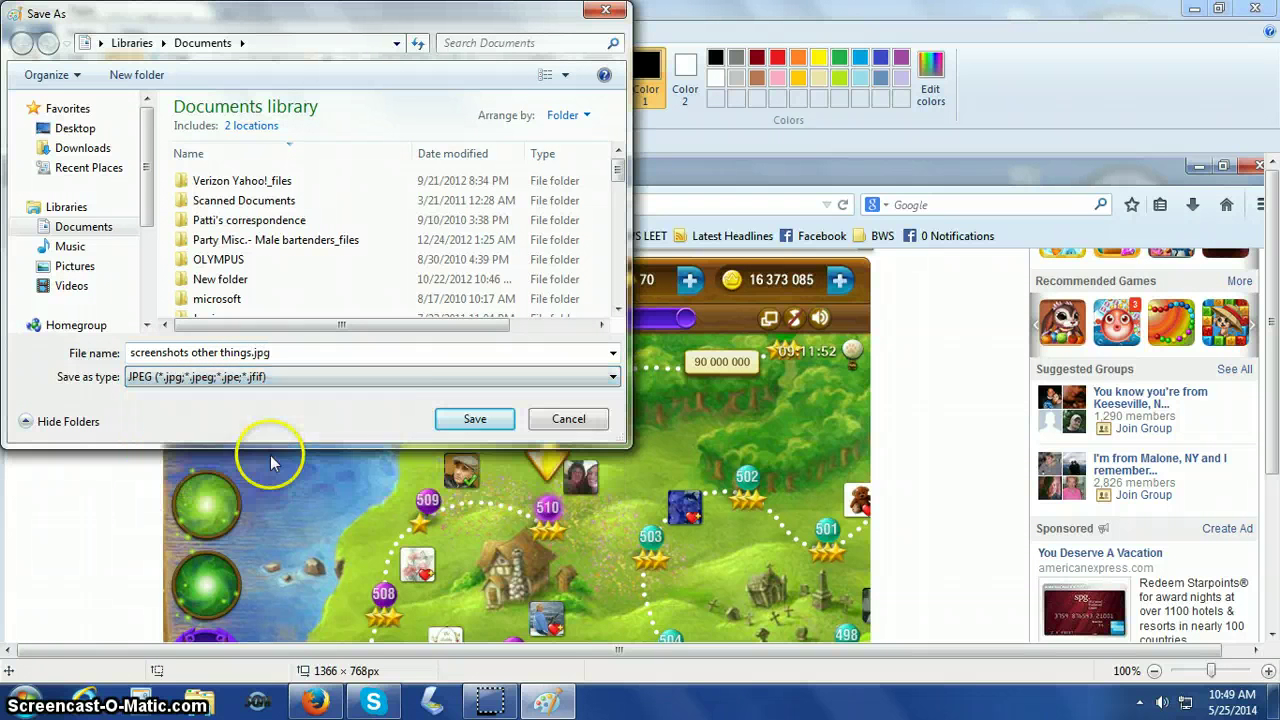
left_click(447, 420)
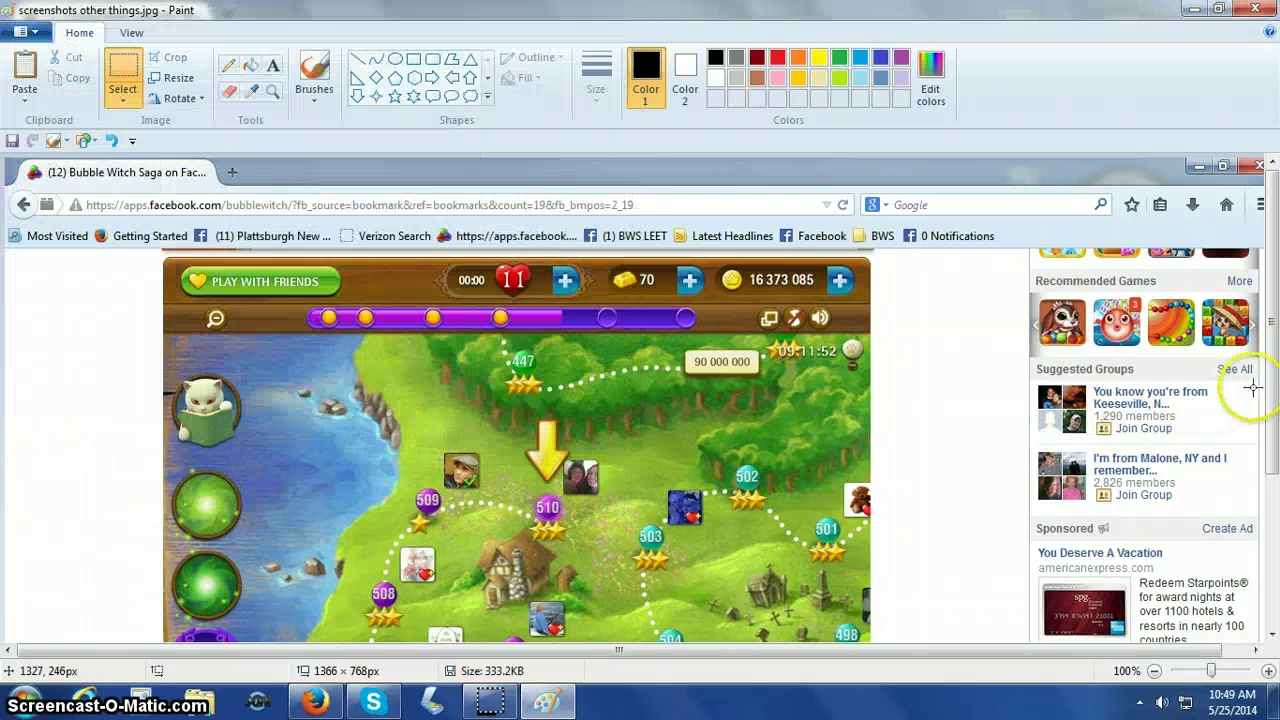
- Crop the picture to an area of about 332 × 284 px containing the progress bar's end and the 90 000 000 label
left_click_drag(1266, 405, 1273, 503)
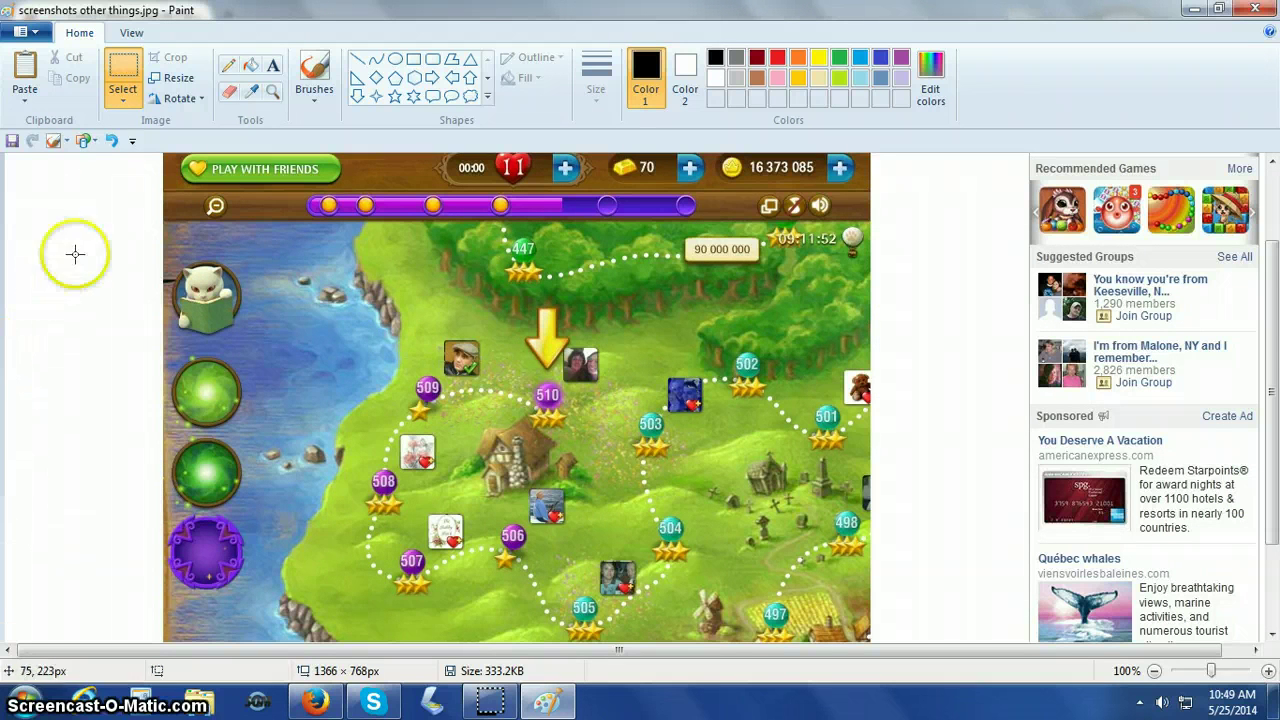
left_click(125, 78)
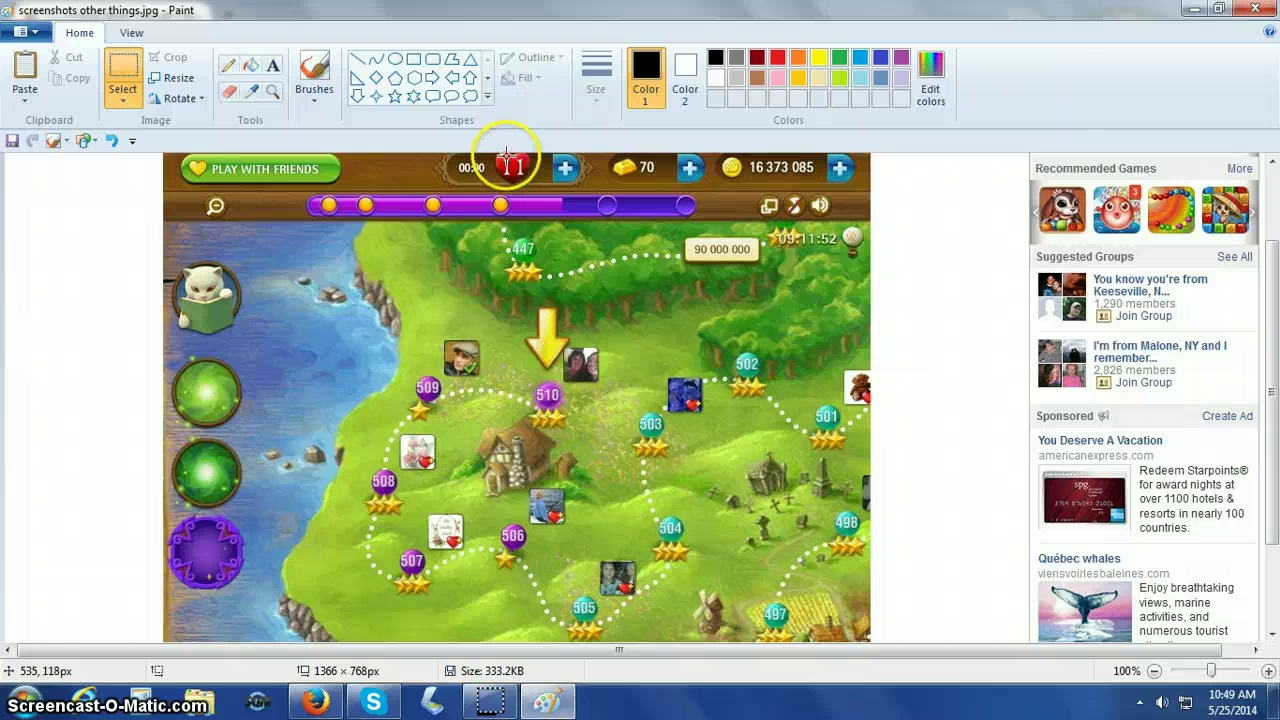
mouse_move(507, 157)
left_mouse_down()
mouse_move(526, 310)
mouse_move(557, 350)
mouse_move(706, 391)
mouse_move(828, 393)
mouse_move(808, 416)
mouse_move(820, 418)
left_mouse_up()
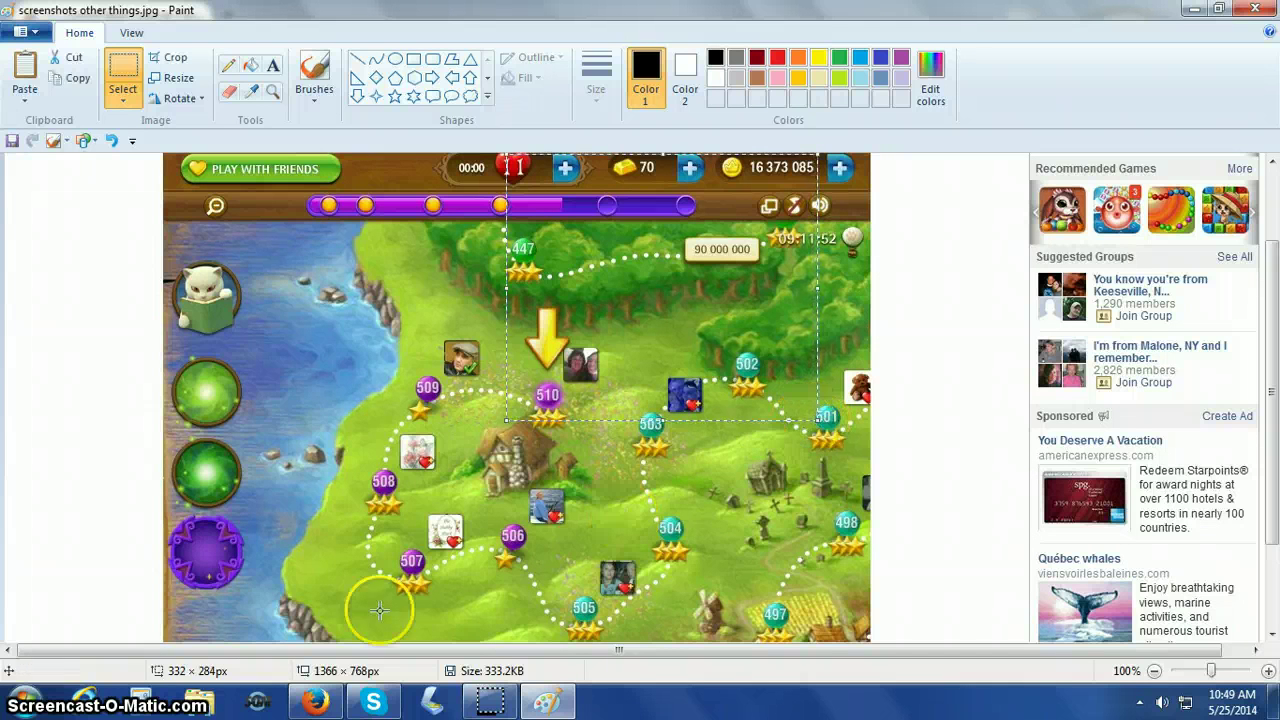
left_click(172, 60)
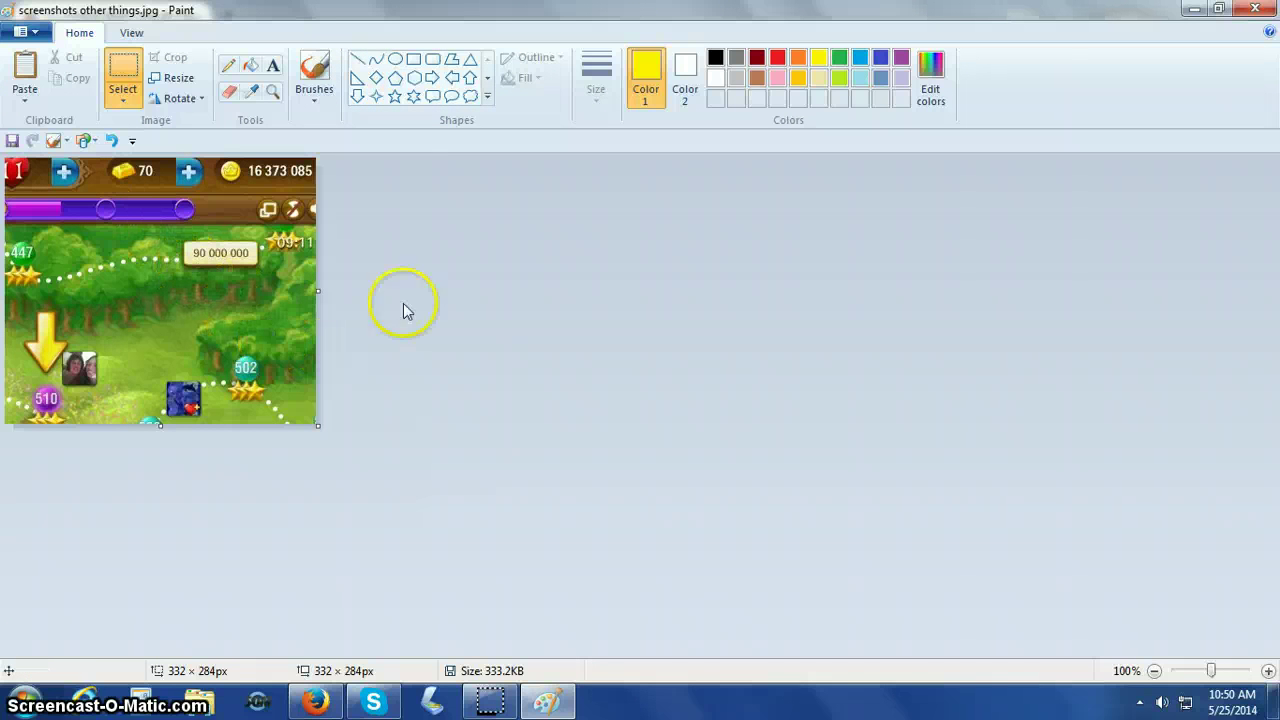
- Draw a yellow ellipse of about 37 × 41 px around the last marker on the progress bar
left_click(397, 62)
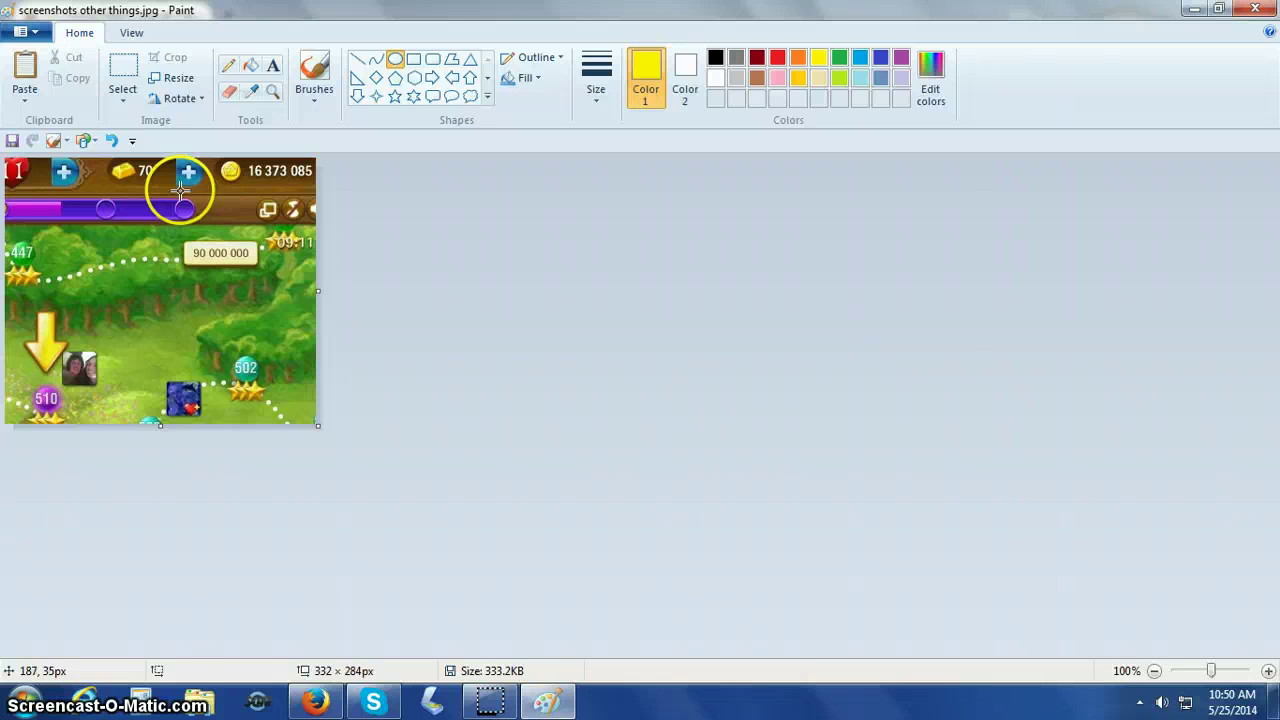
mouse_move(180, 190)
left_mouse_down()
mouse_move(178, 218)
mouse_move(200, 231)
mouse_move(168, 209)
left_mouse_up()
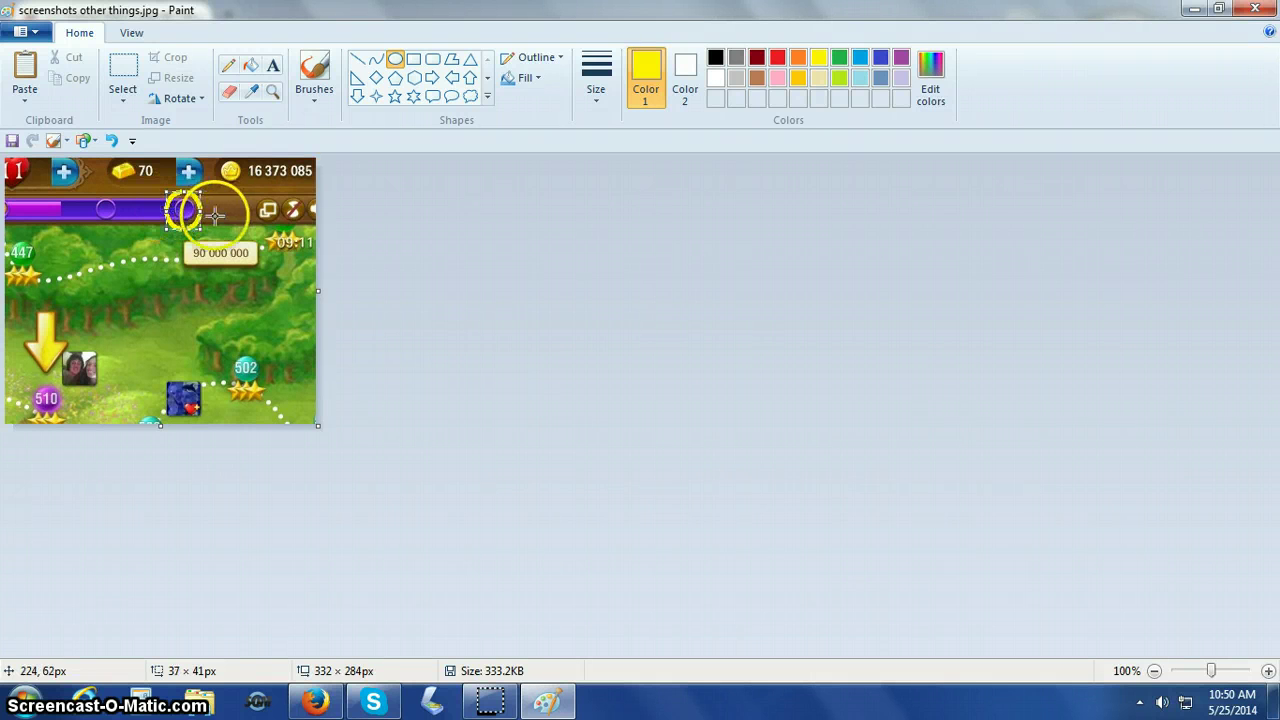
left_click_drag(204, 212, 184, 225)
left_click(137, 320)
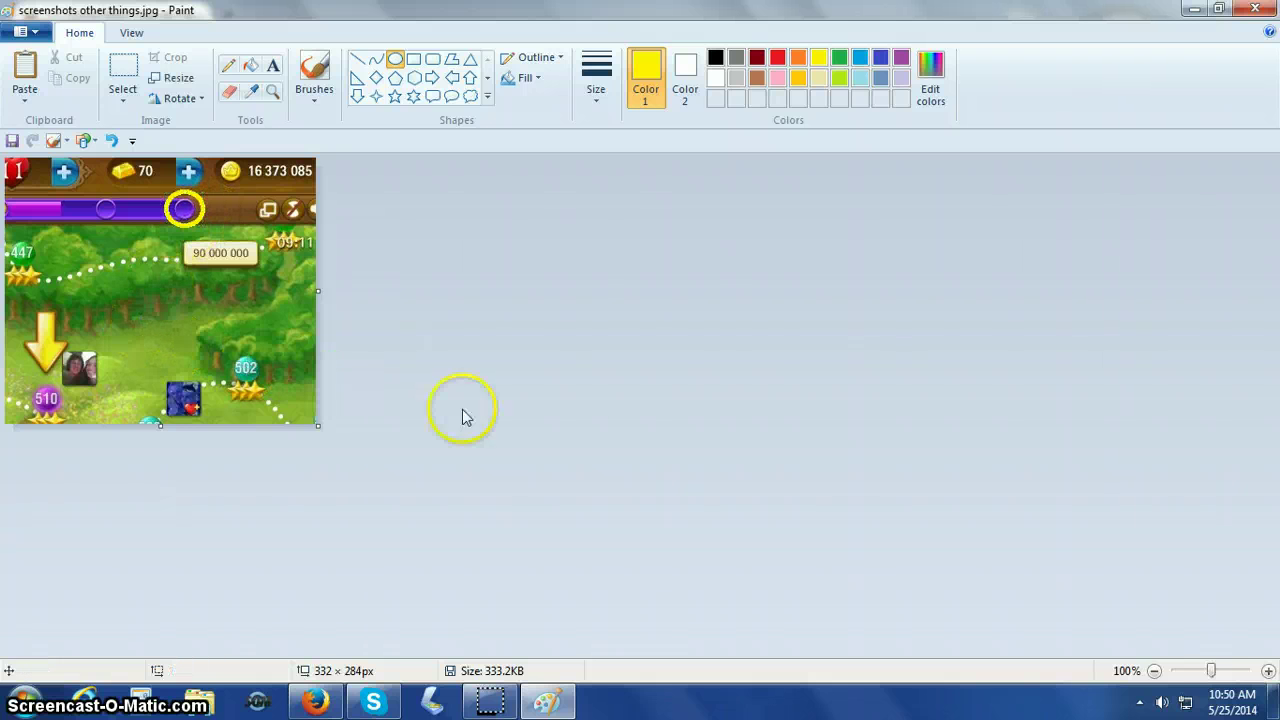
- Try a yellow underline about 81 px long below the 90 000 000 label, and undo it
left_click(356, 66)
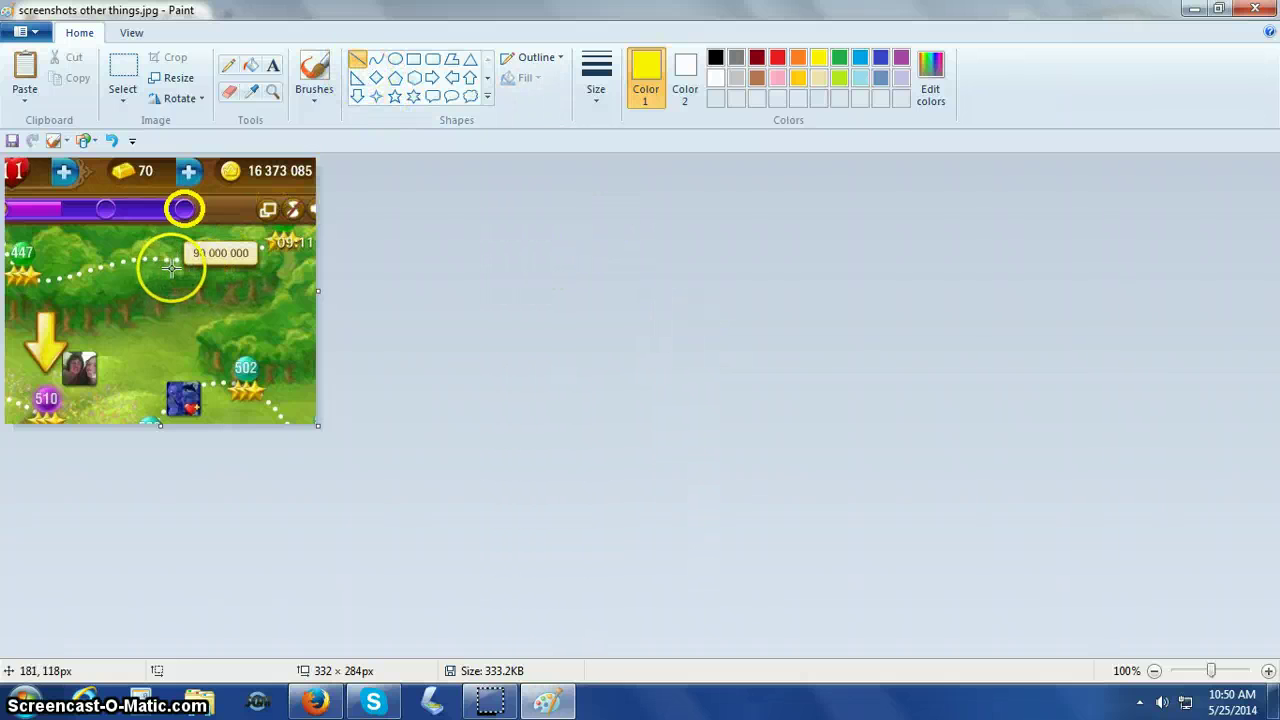
left_click_drag(178, 268, 258, 268)
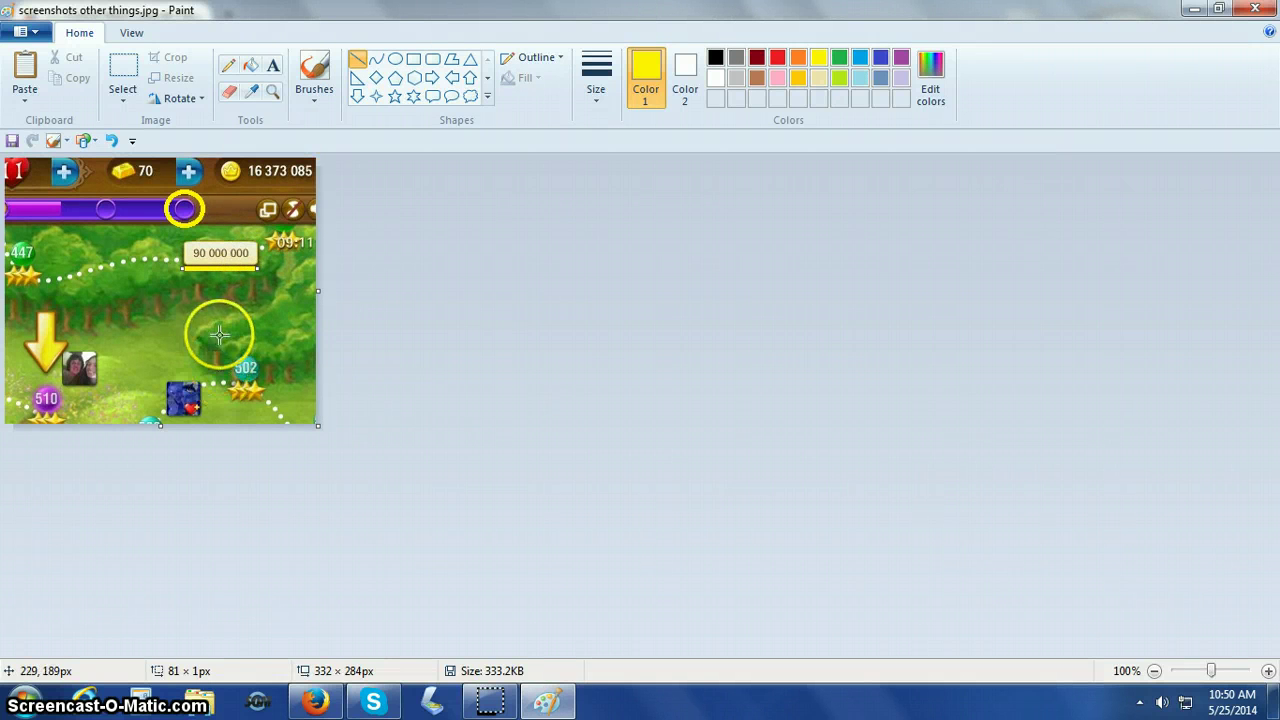
left_click(111, 140)
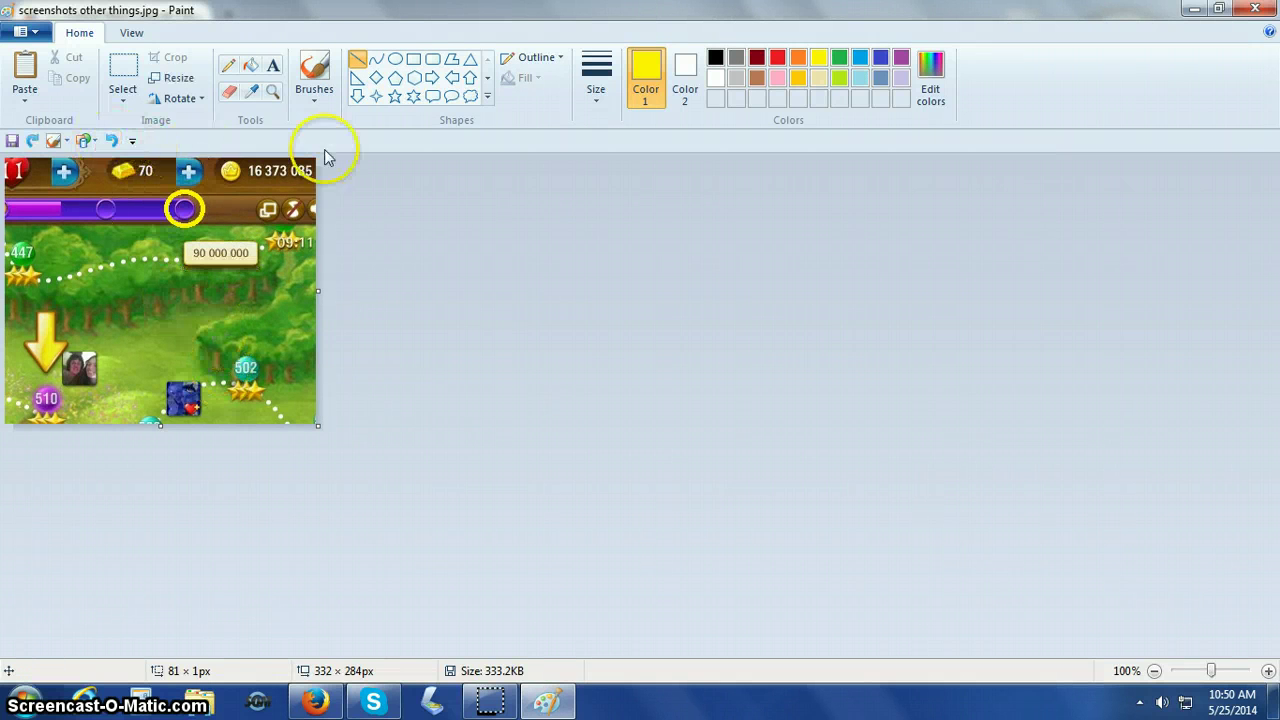
- Try framing the 90 000 000 label with a yellow rounded rectangle of about 86 × 39 px, and remove it
left_click(433, 64)
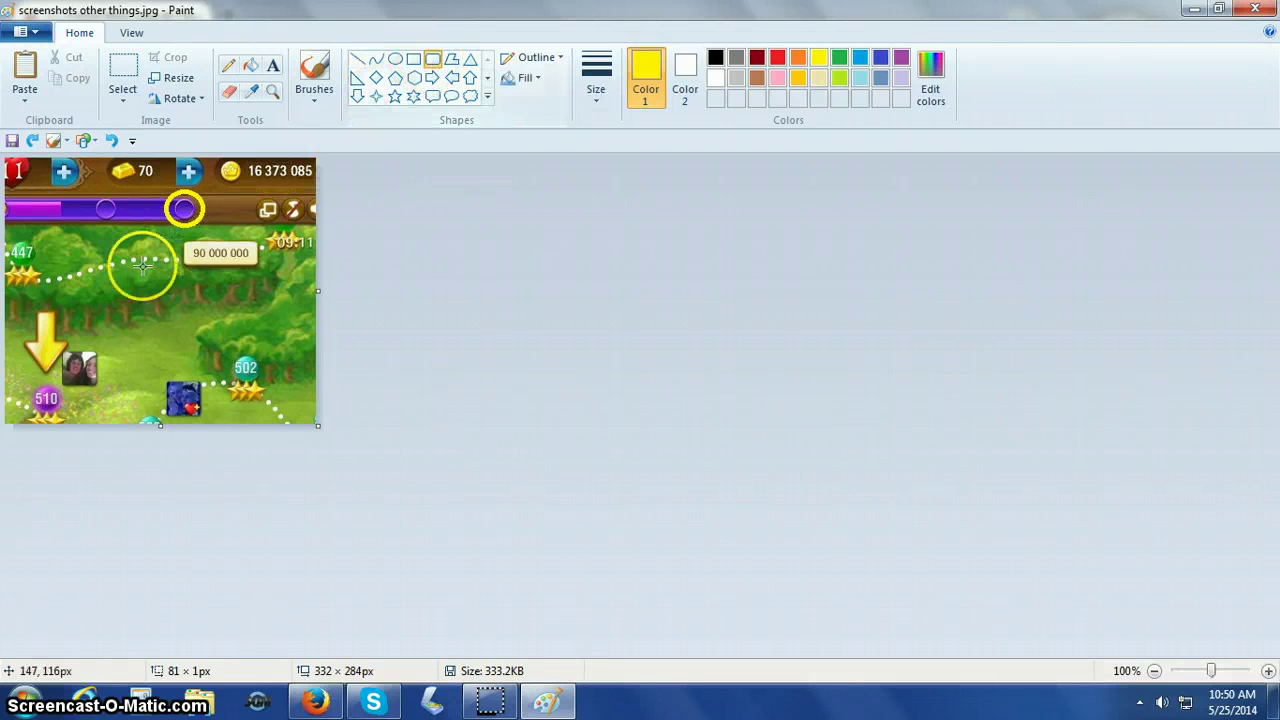
left_click_drag(183, 238, 230, 232)
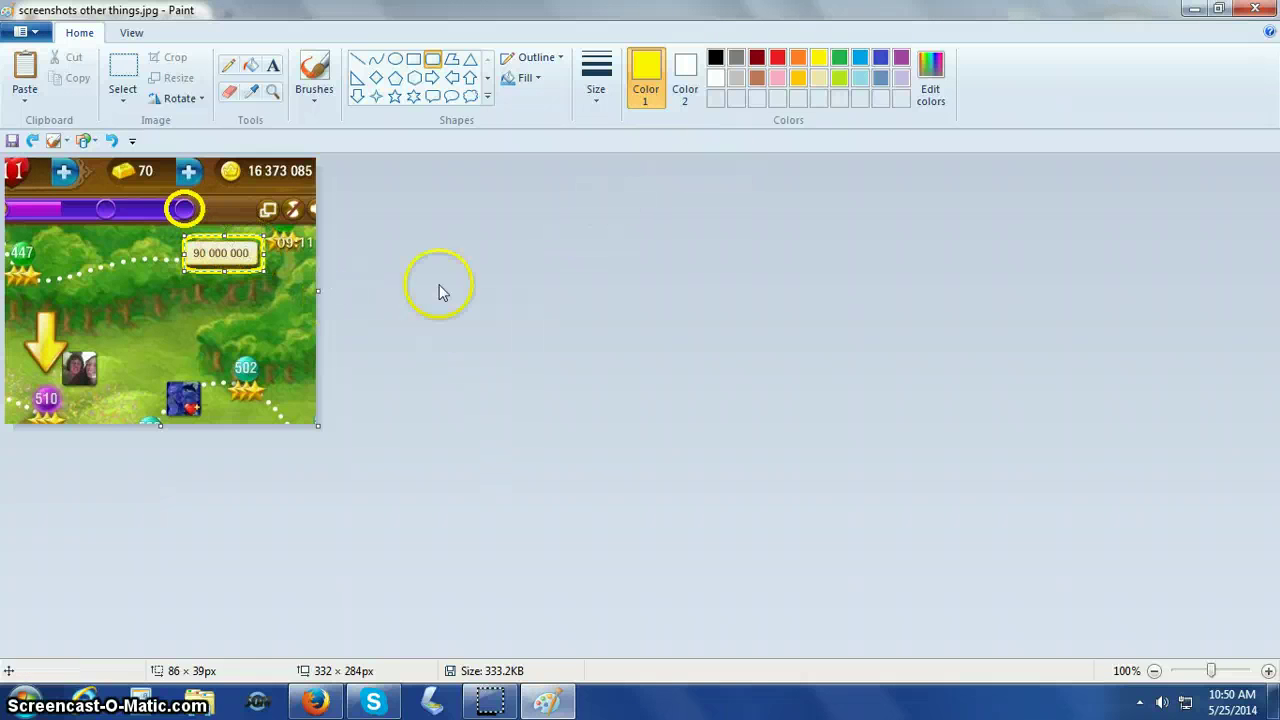
left_click(777, 58)
left_click(261, 376)
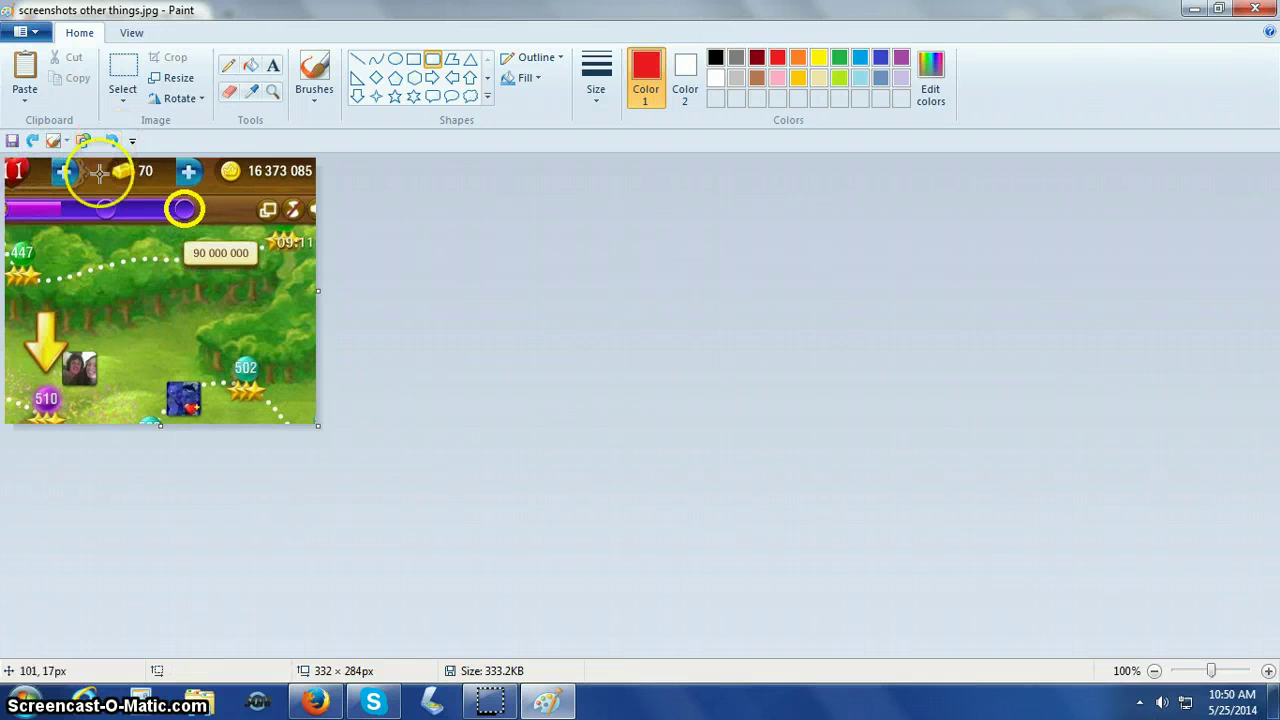
left_click(818, 57)
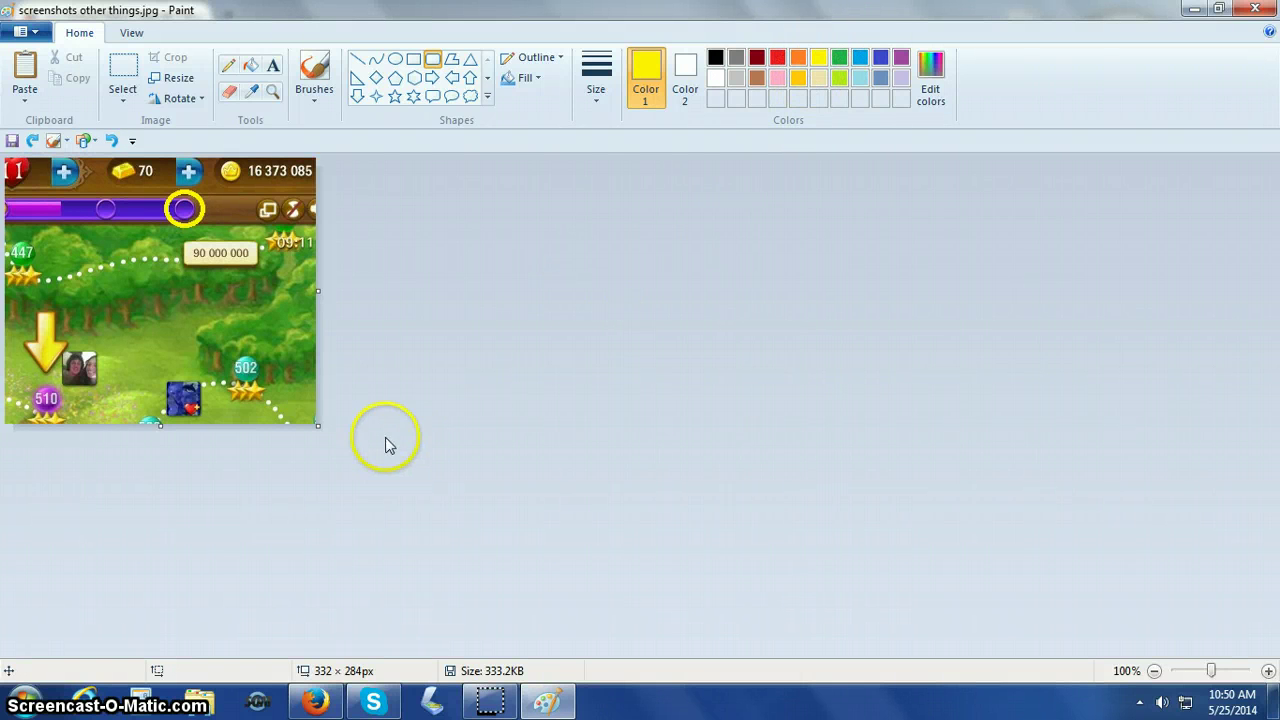
- Try a yellow up-arrow shape of about 18 × 57 px below the circled marker, and undo it
left_click(470, 79)
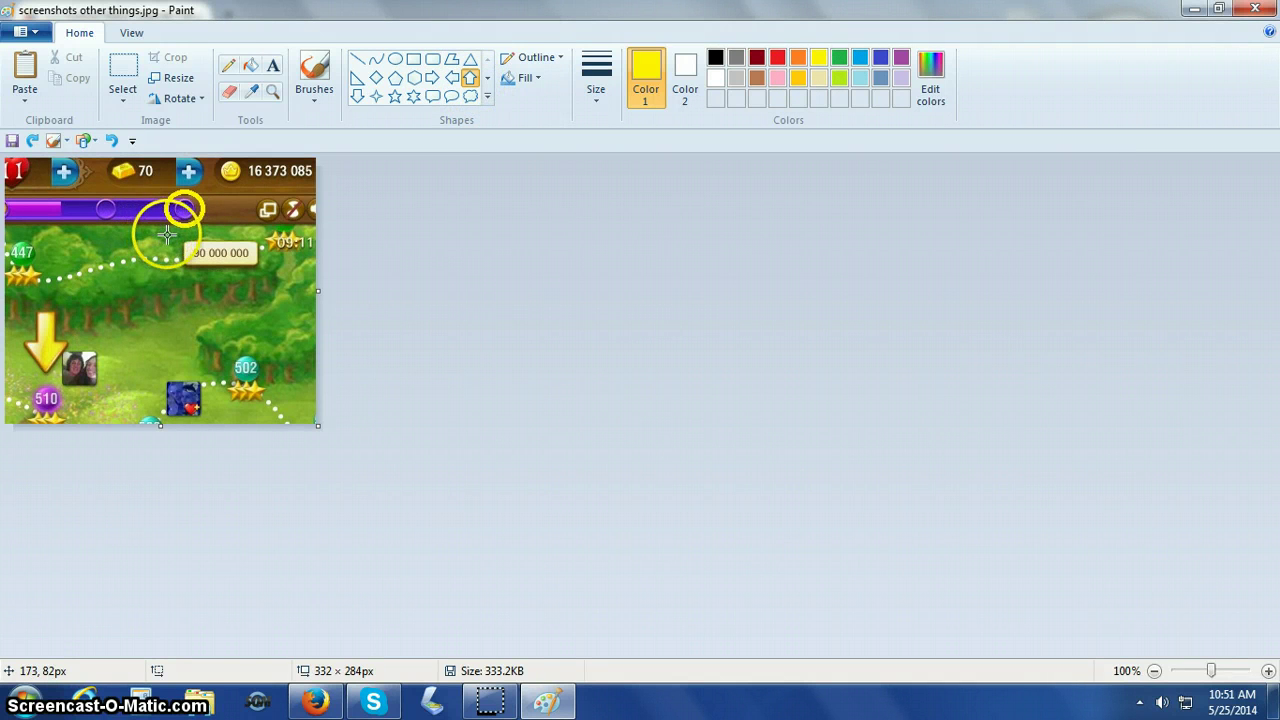
left_click_drag(168, 235, 196, 284)
mouse_move(190, 284)
left_mouse_down()
mouse_move(180, 289)
mouse_move(200, 289)
mouse_move(184, 288)
left_mouse_up()
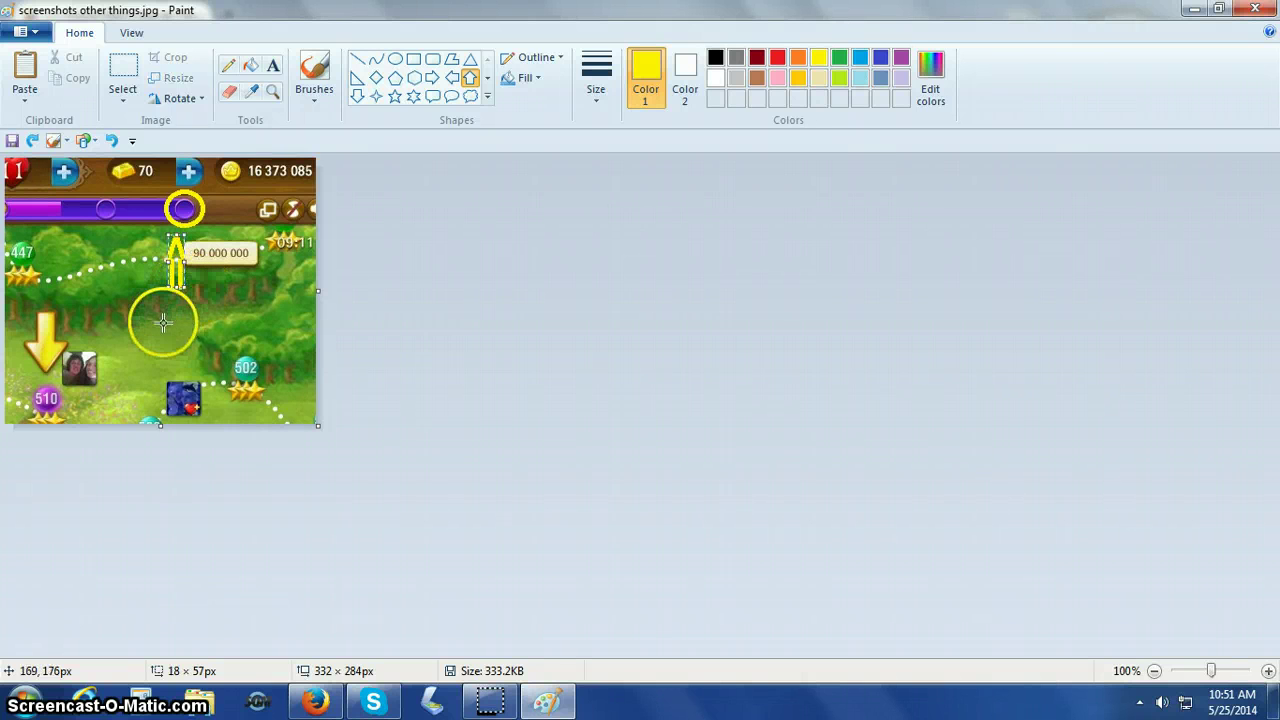
left_click(111, 140)
- Draw a yellow arrow from straight lines pointing at the circled marker, and underline the 90 000 000 label with a line about 92 px long
left_click(357, 61)
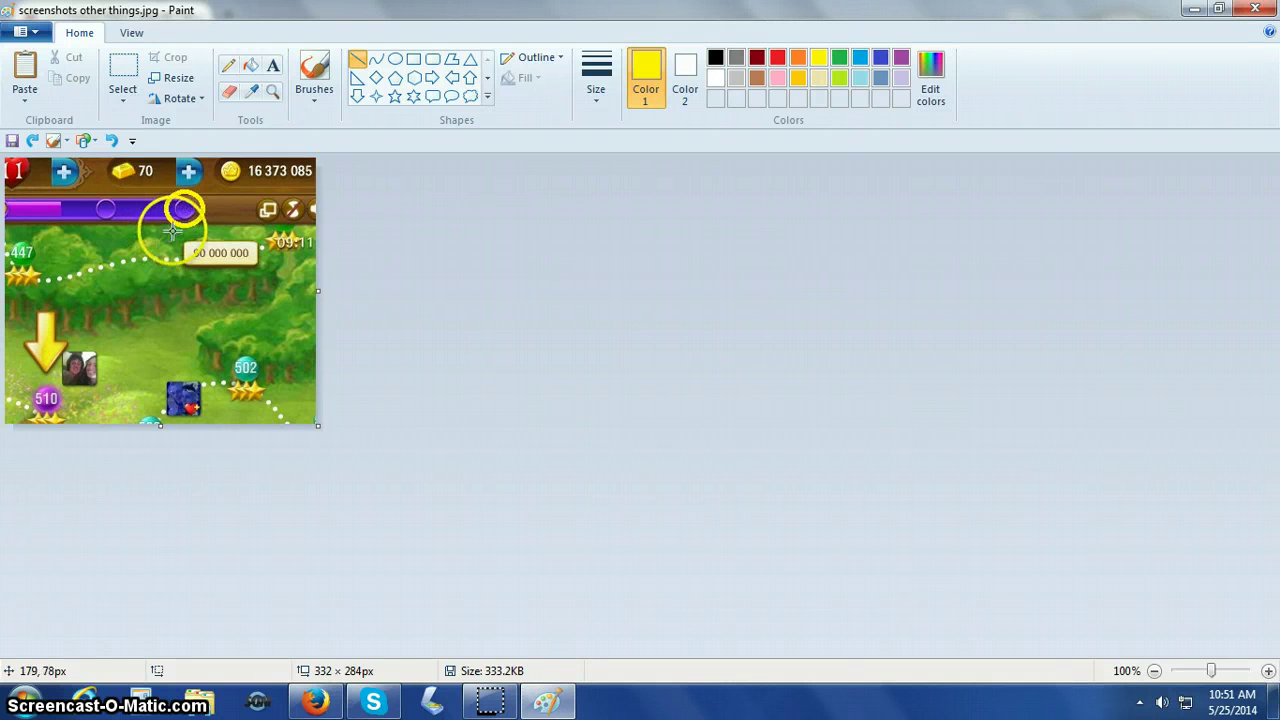
mouse_move(172, 231)
left_mouse_down()
mouse_move(150, 265)
mouse_move(166, 230)
mouse_move(181, 245)
mouse_move(164, 234)
left_mouse_up()
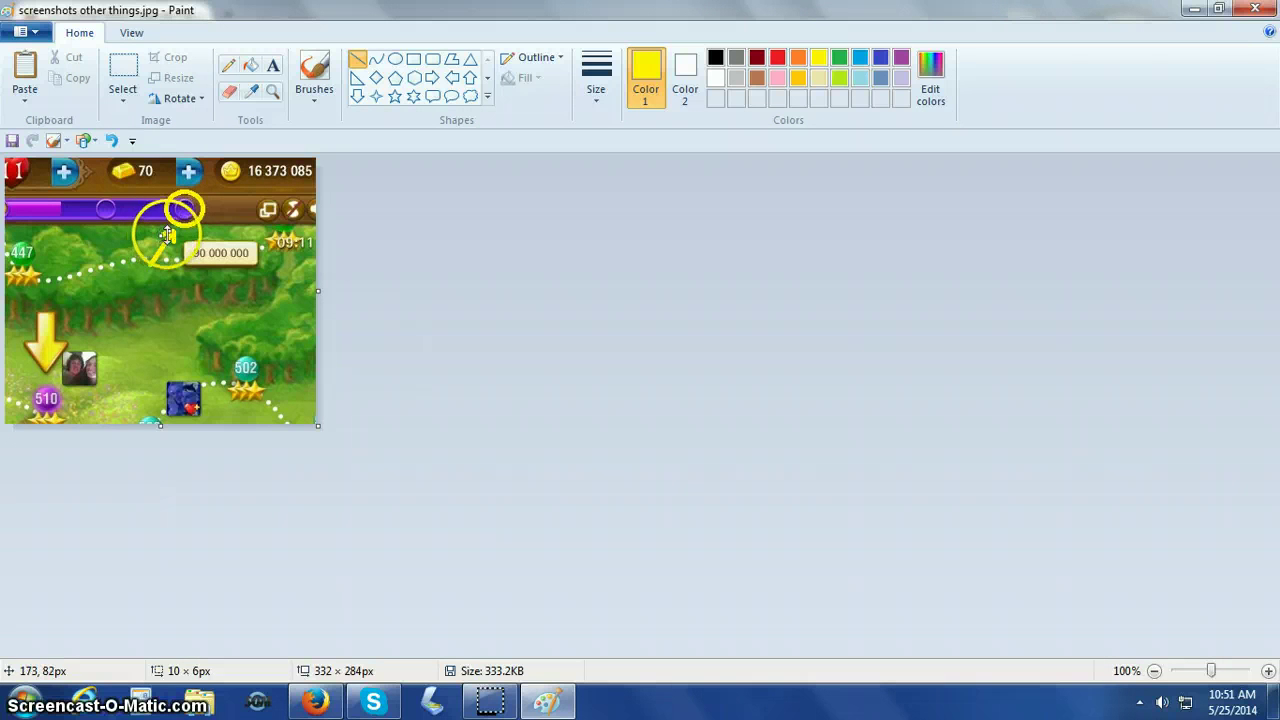
left_click(175, 287)
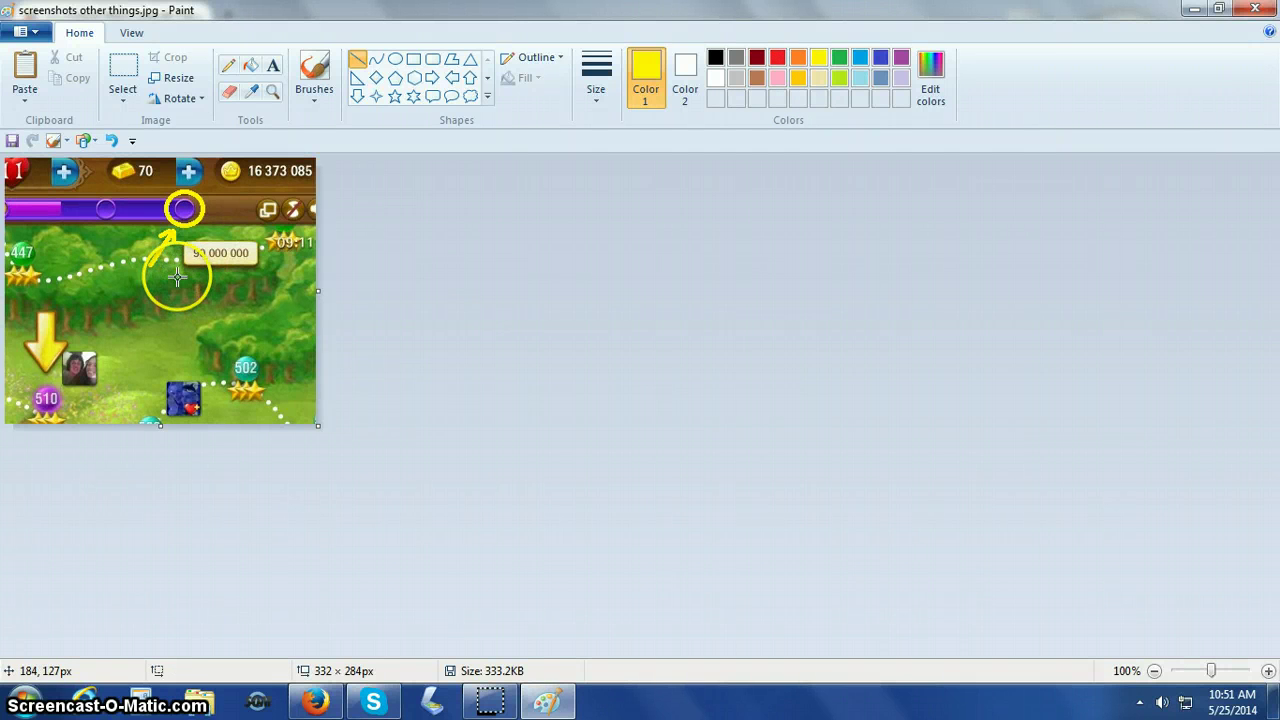
left_click_drag(180, 276, 266, 272)
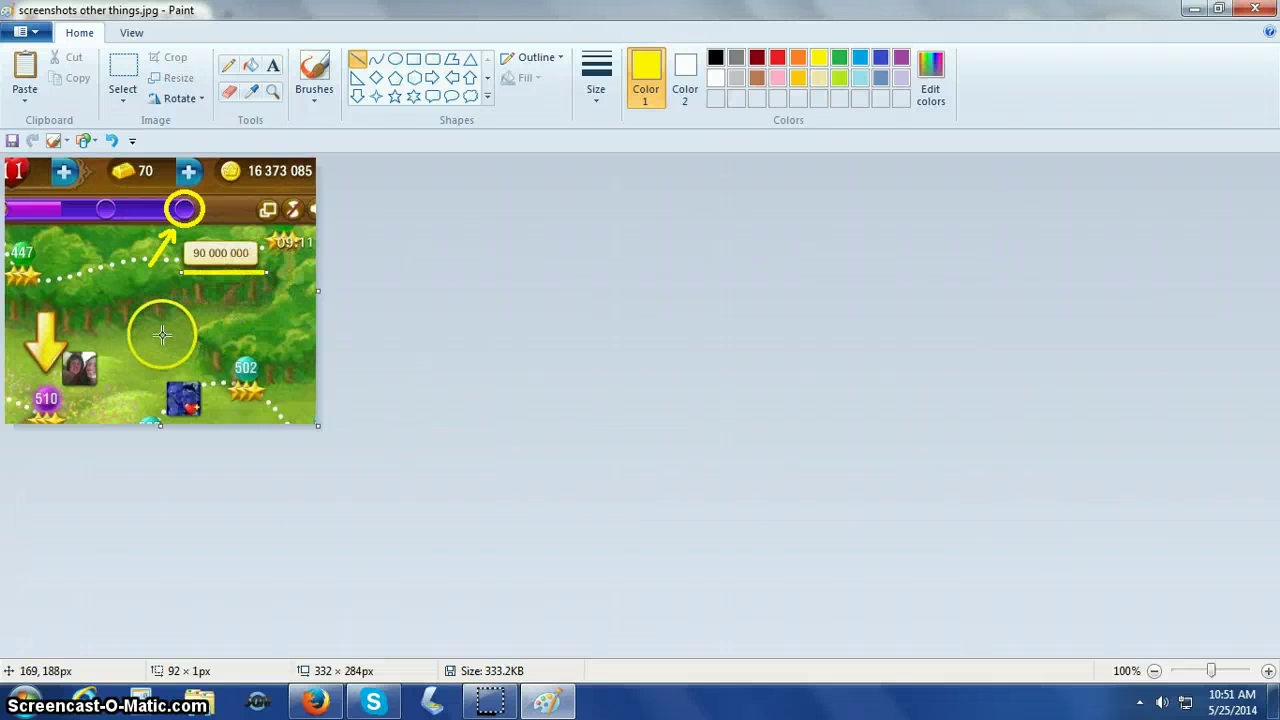
left_click(163, 329)
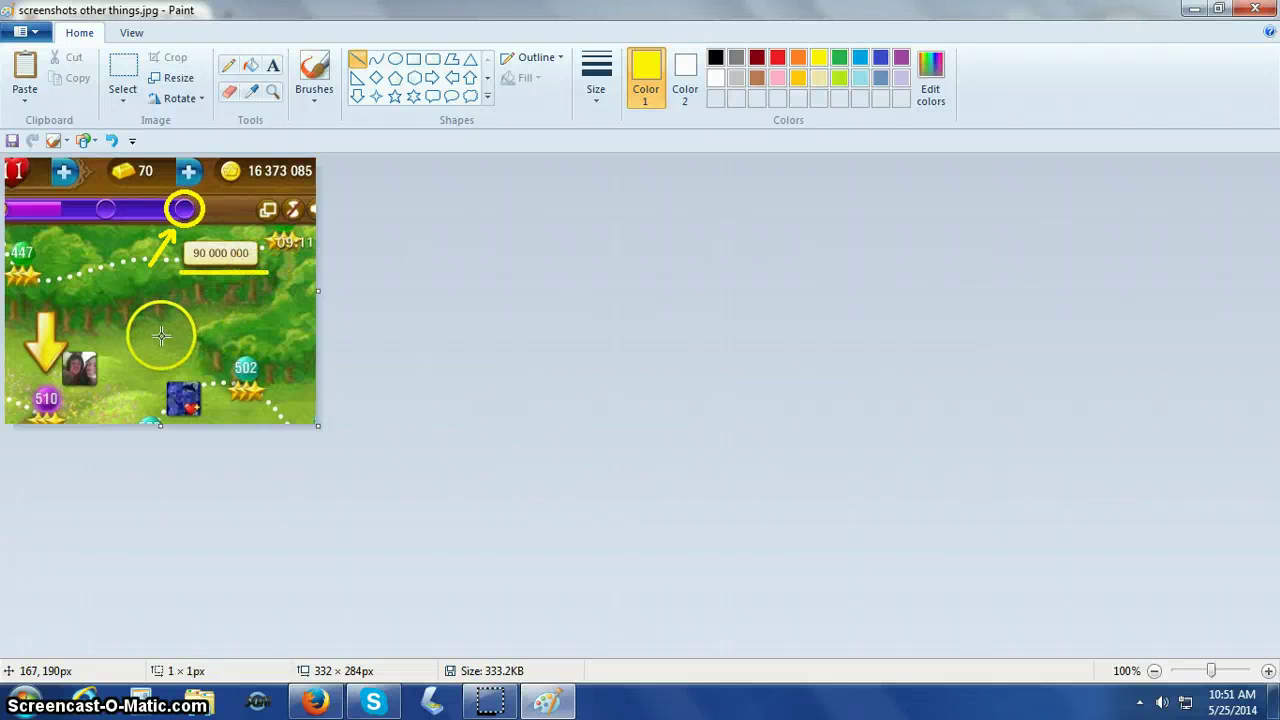
- Start a text box on the picture and set the text's font size to 22
left_click(273, 73)
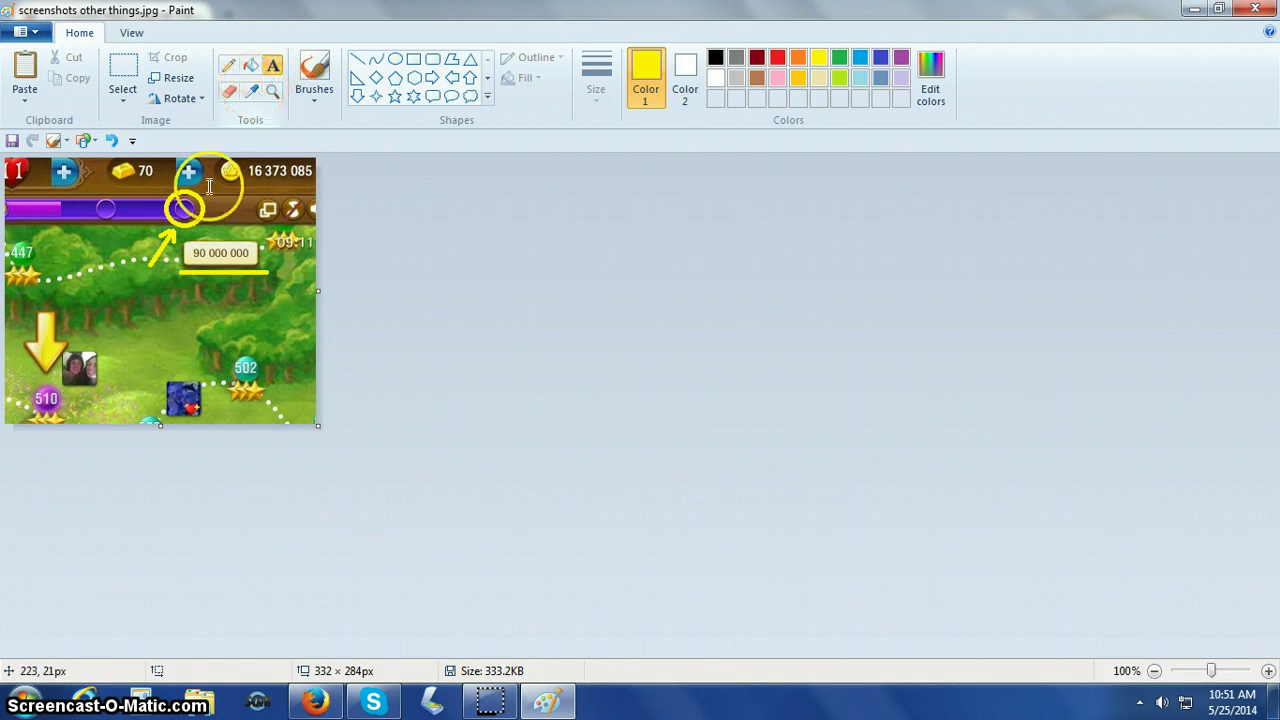
left_click(114, 326)
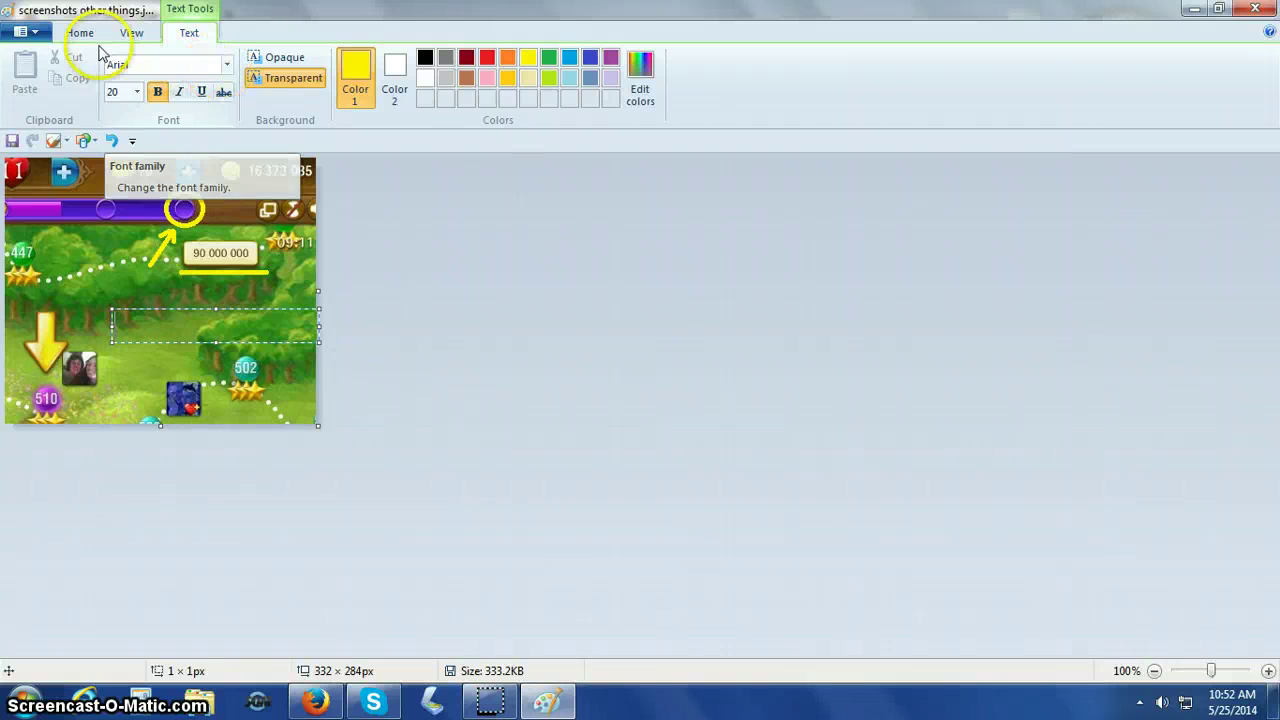
left_click(226, 66)
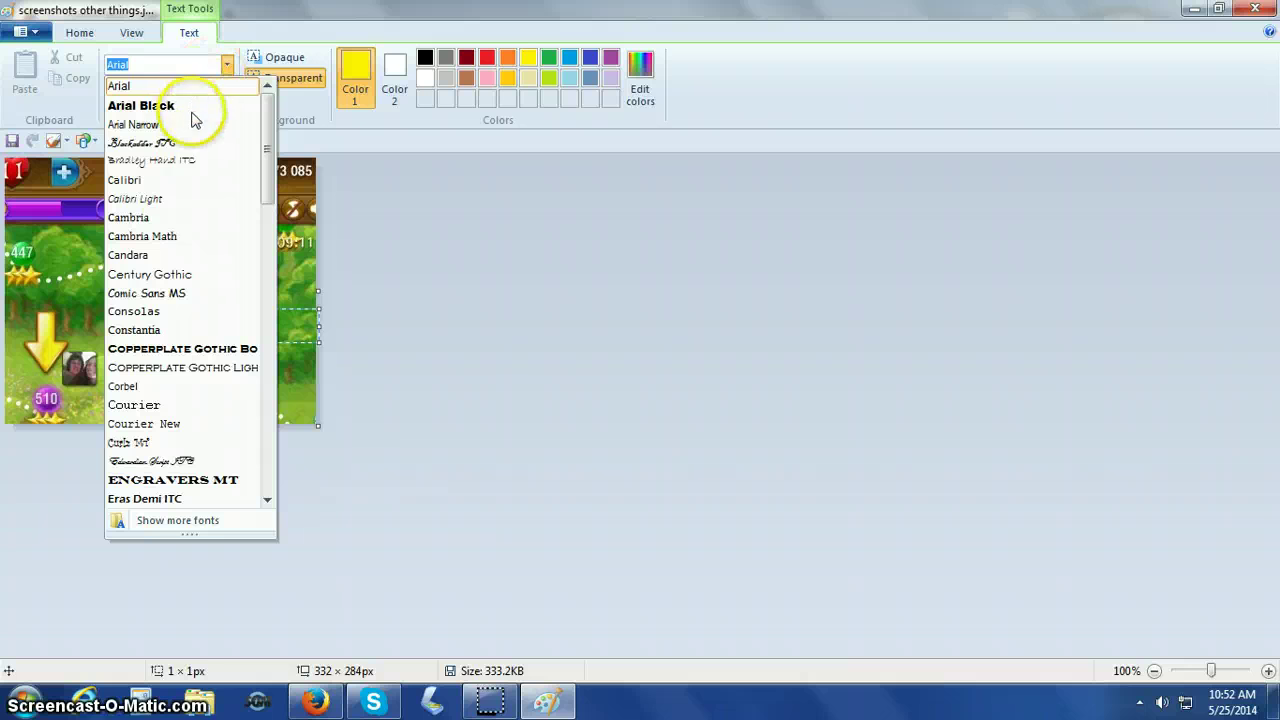
left_click(327, 423)
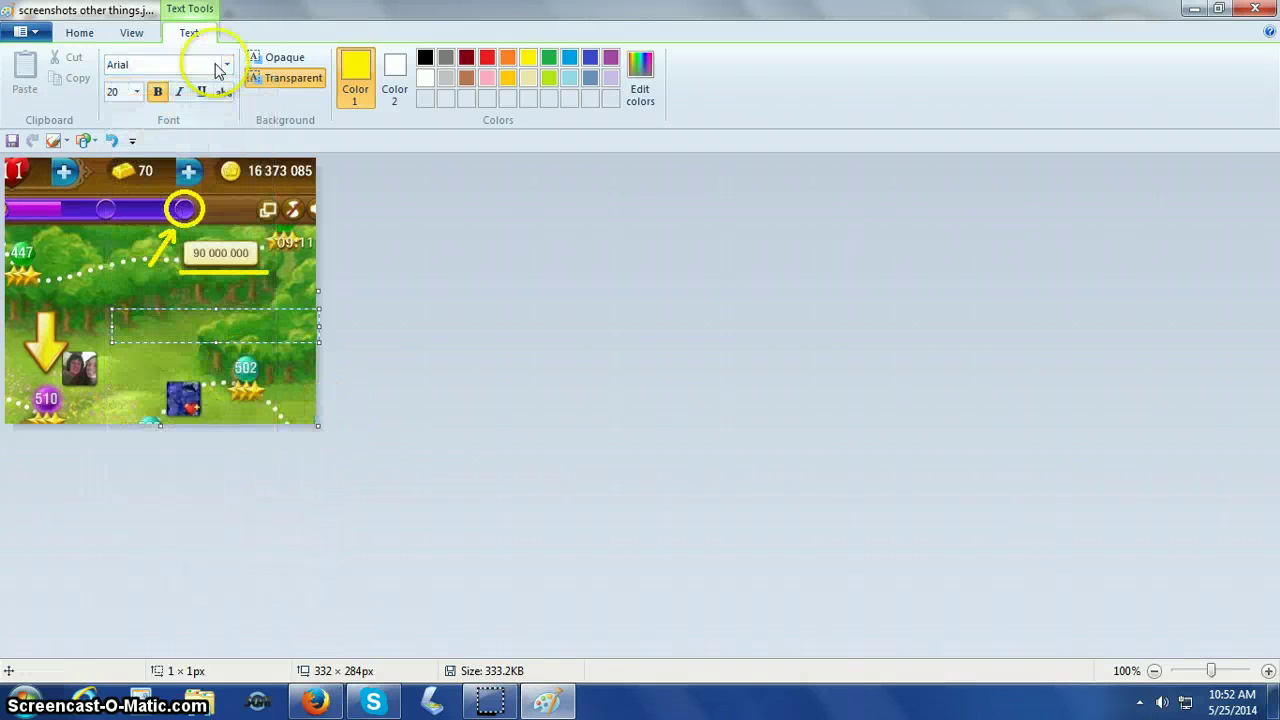
left_click(138, 92)
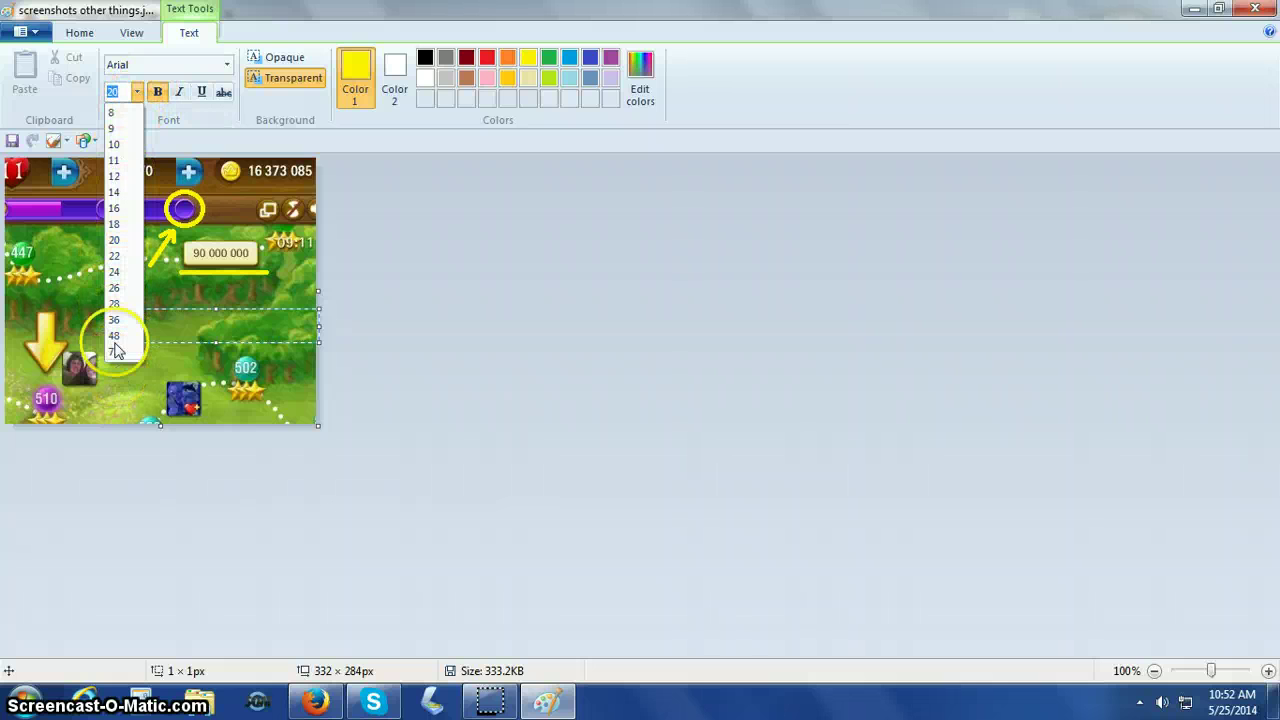
left_click(114, 258)
left_click(76, 342)
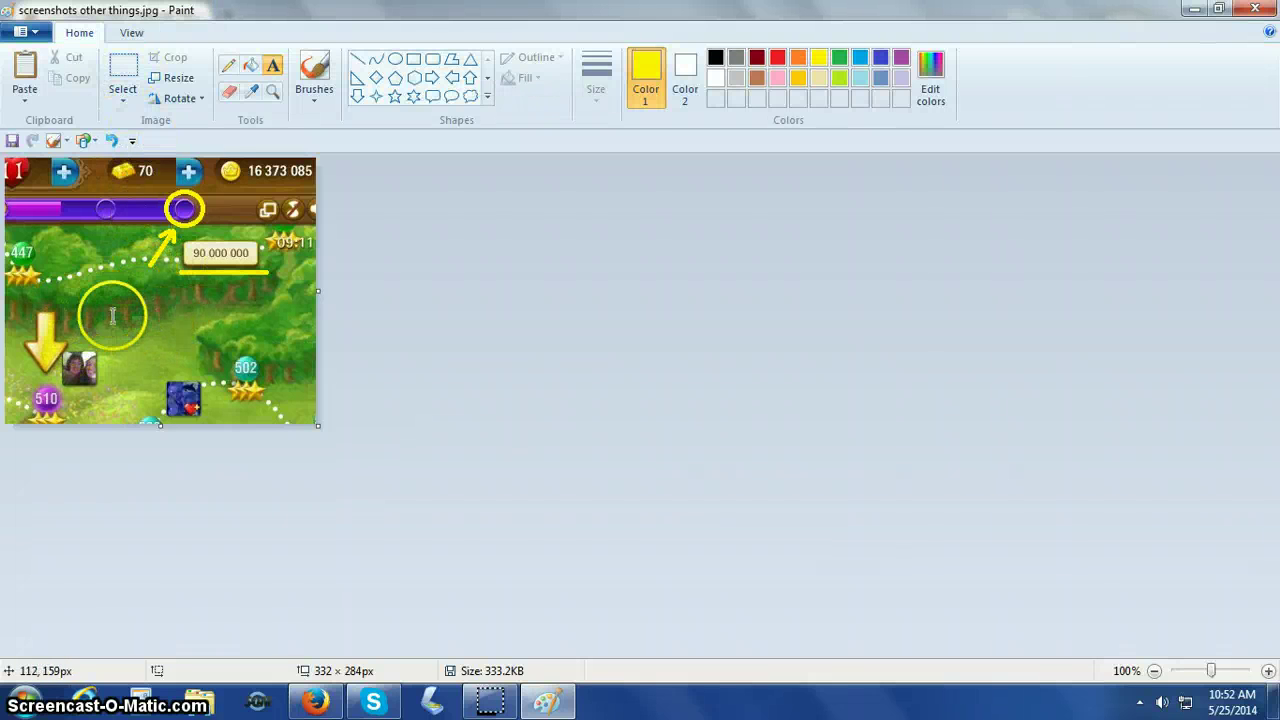
- Place a text box about 259 px wide below the 90 000 000 label and enter "pts needed to fill meter"
left_click(88, 299)
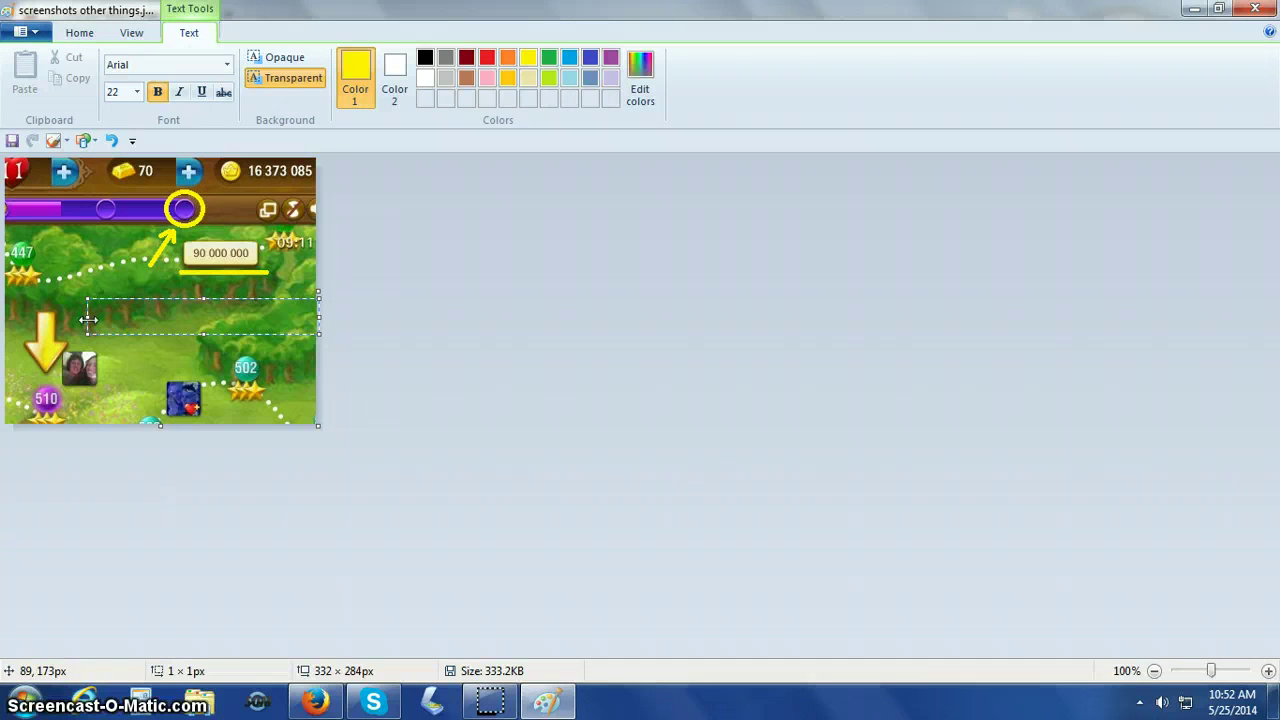
left_click_drag(86, 318, 80, 316)
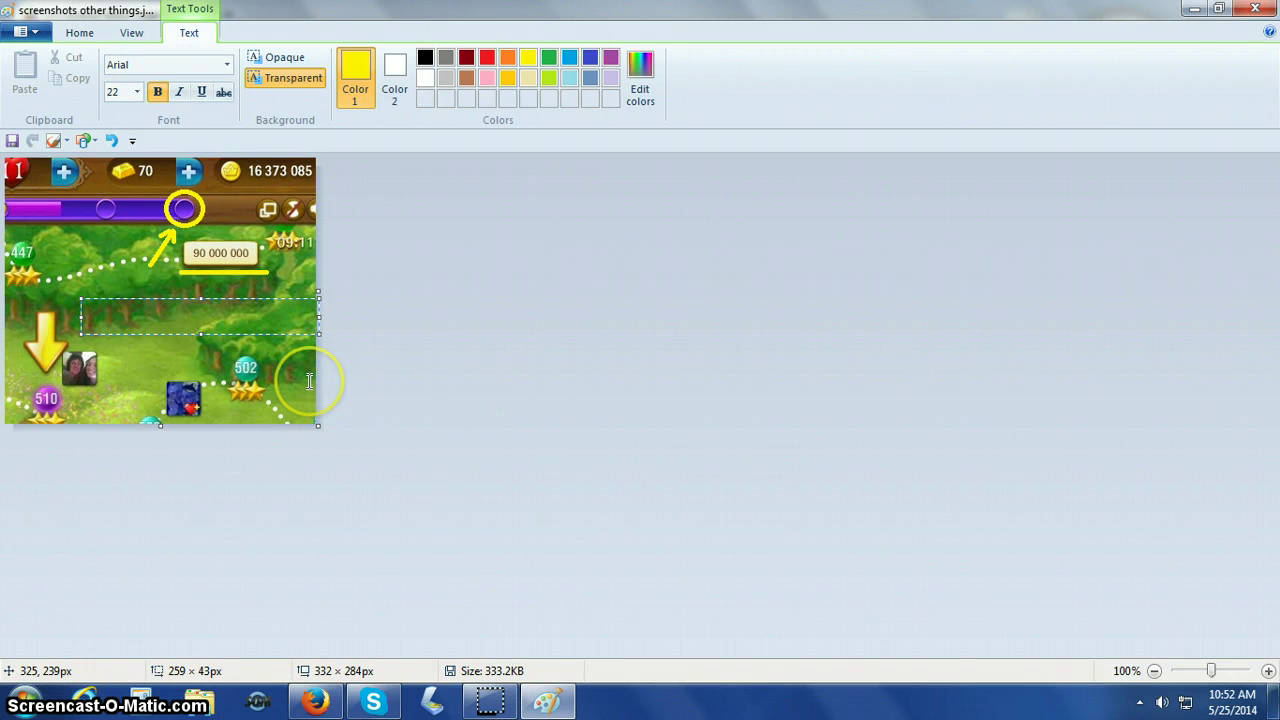
type("y")
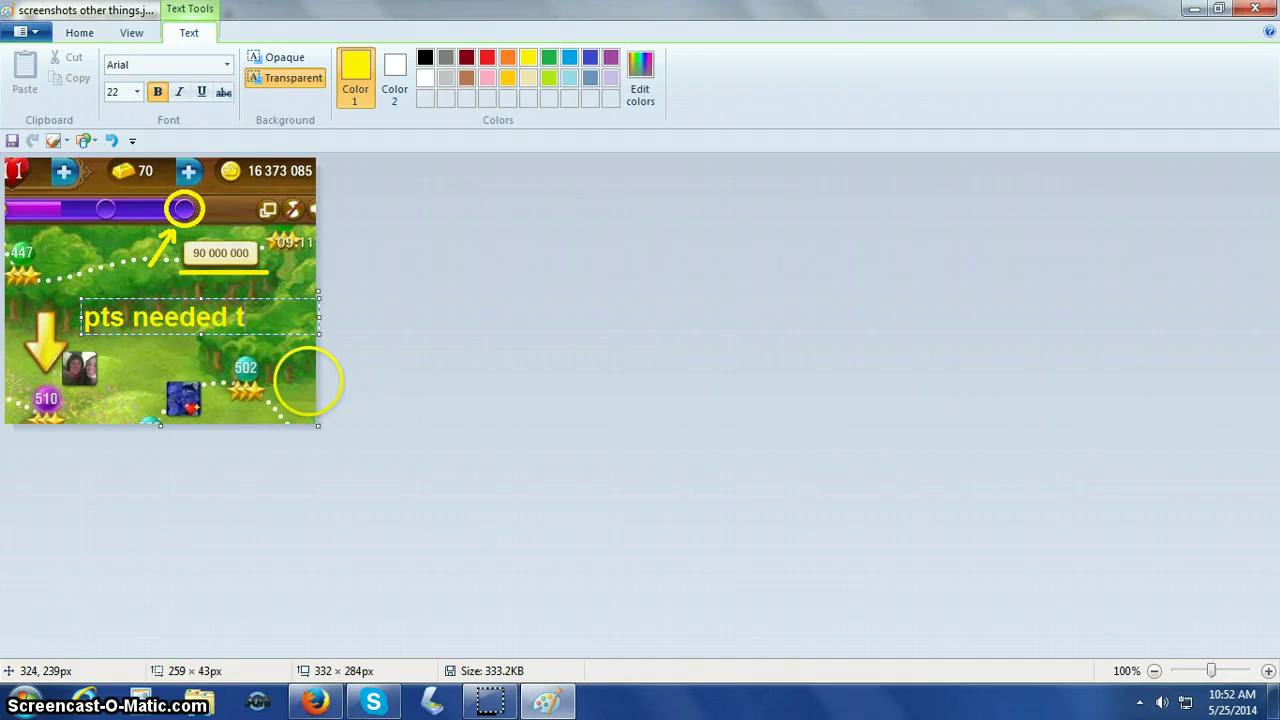
type("ll")
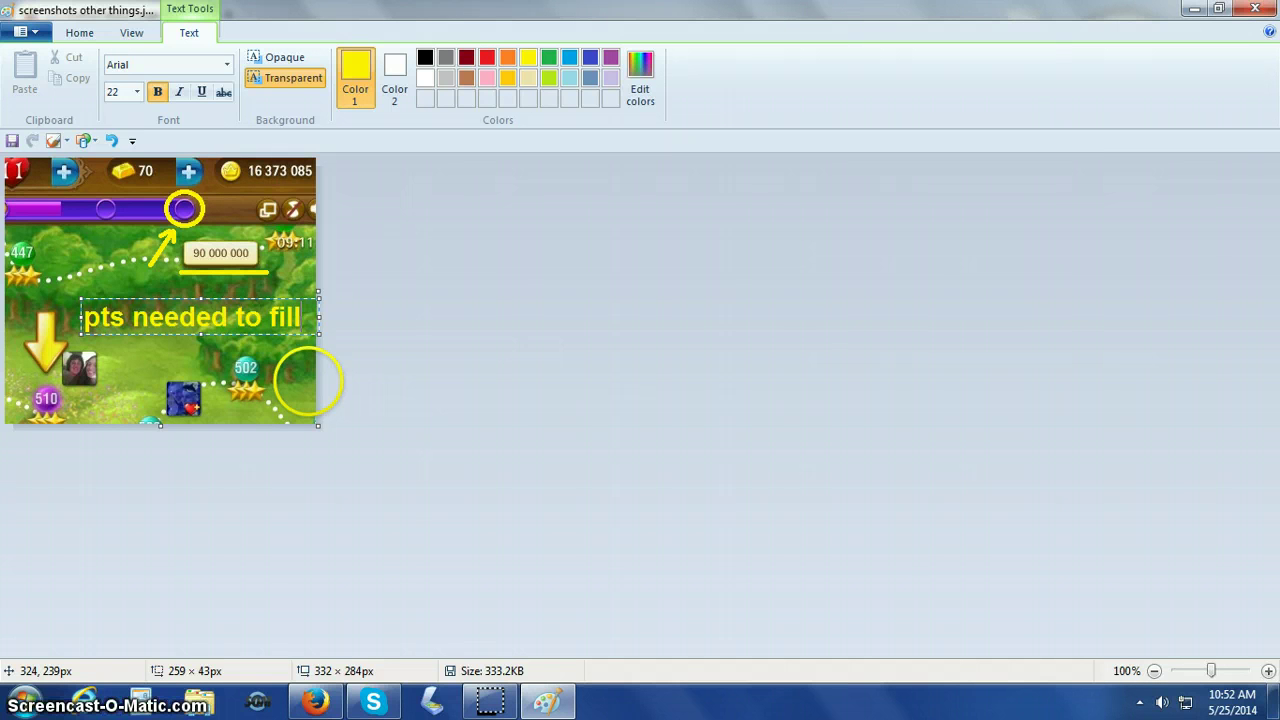
type(" meter")
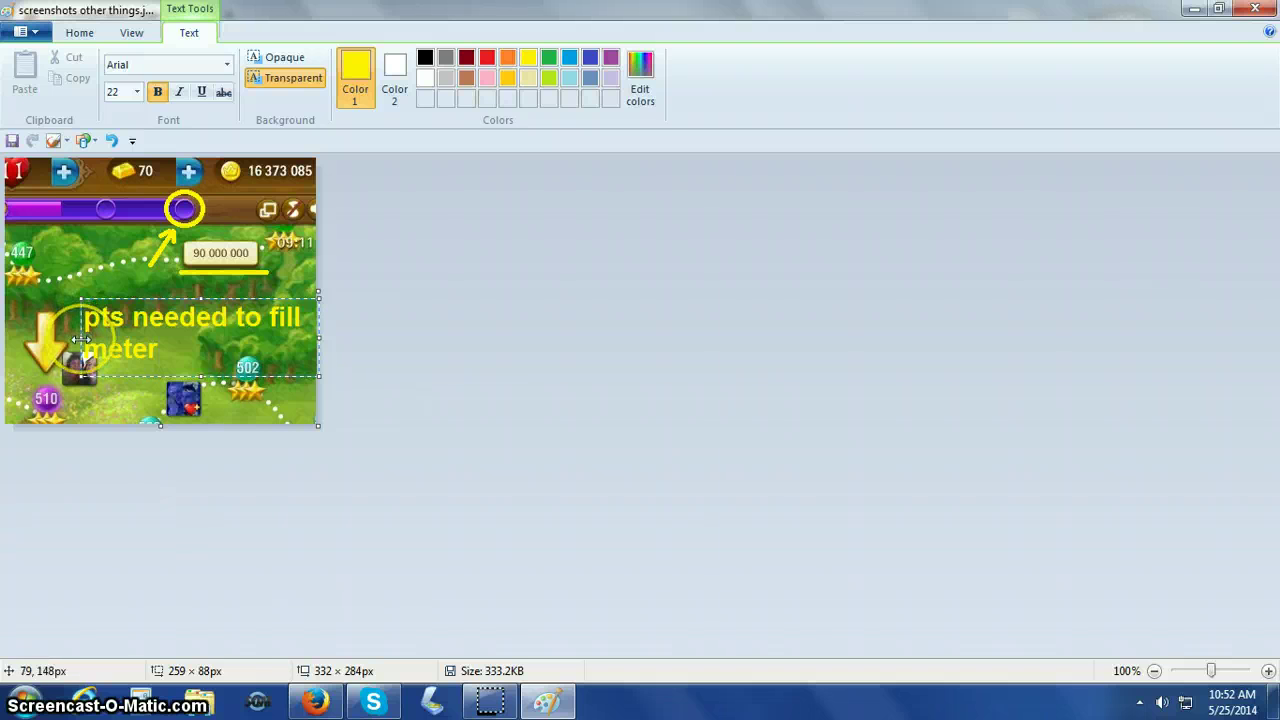
- Enlarge the text box to about 340 × 106 px so the text fits one line below the yellow underline, and save the picture
left_click_drag(81, 340, 5, 337)
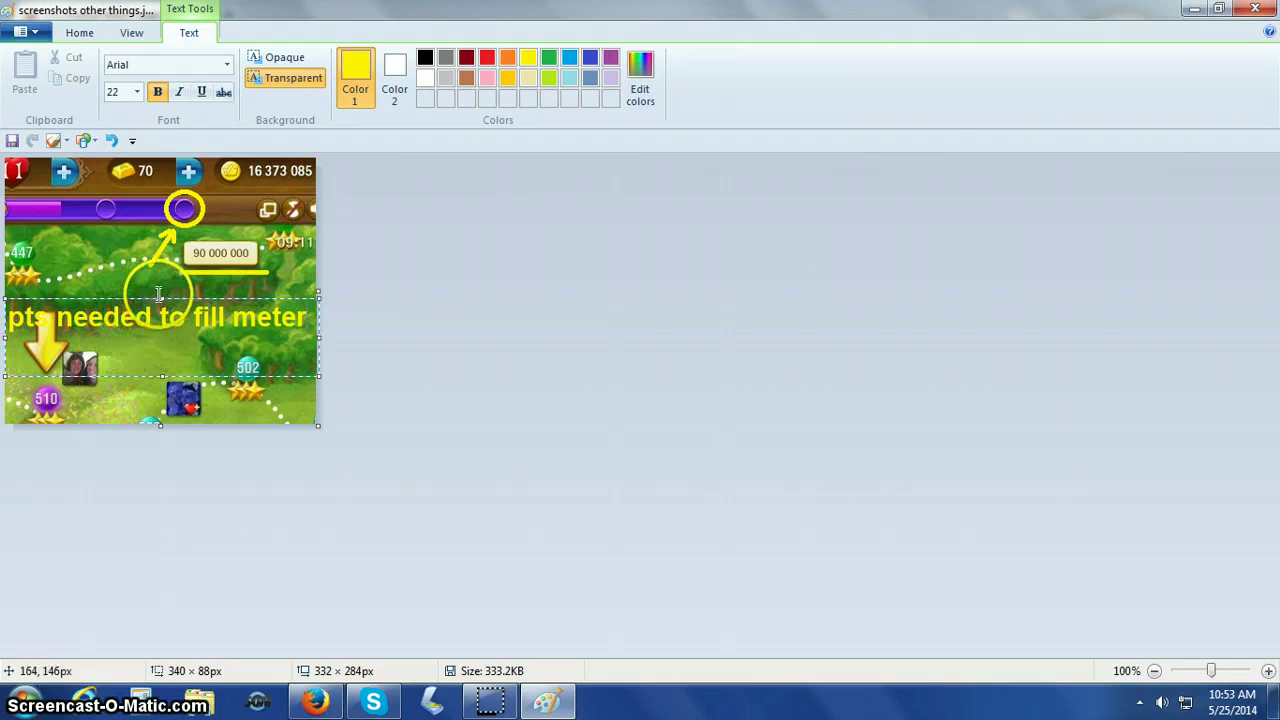
left_click_drag(162, 297, 162, 280)
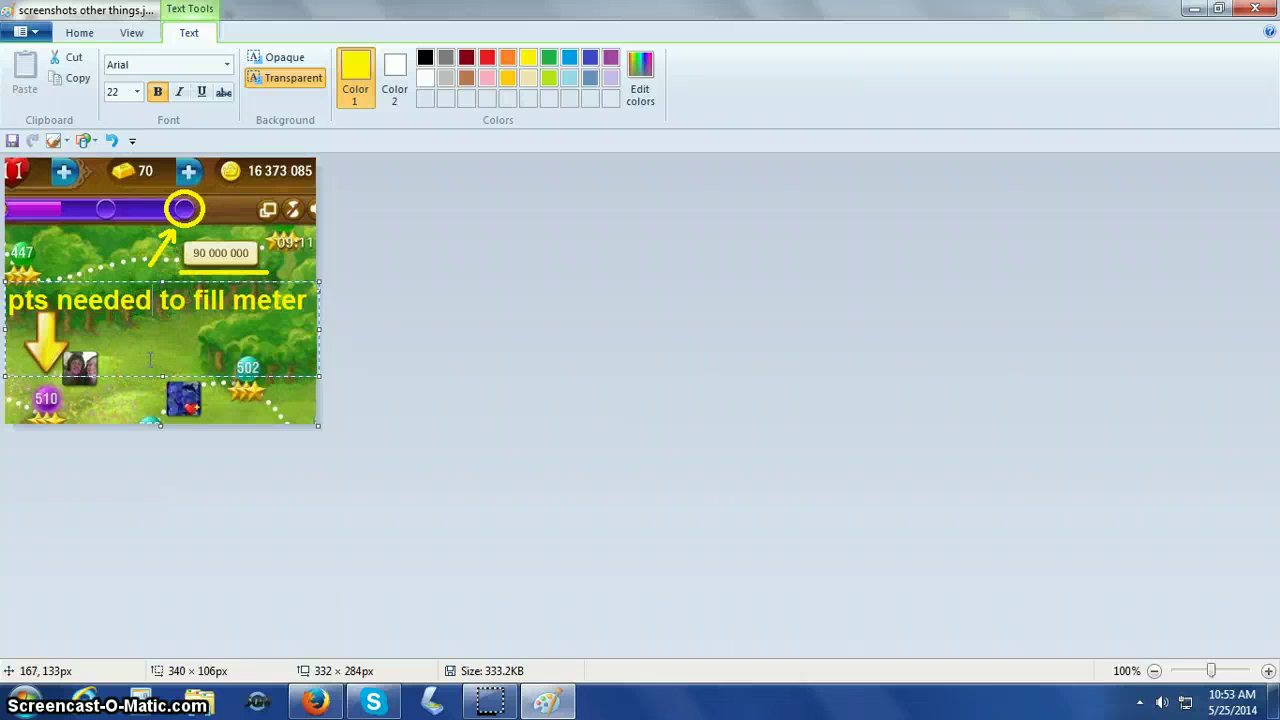
left_click(136, 393)
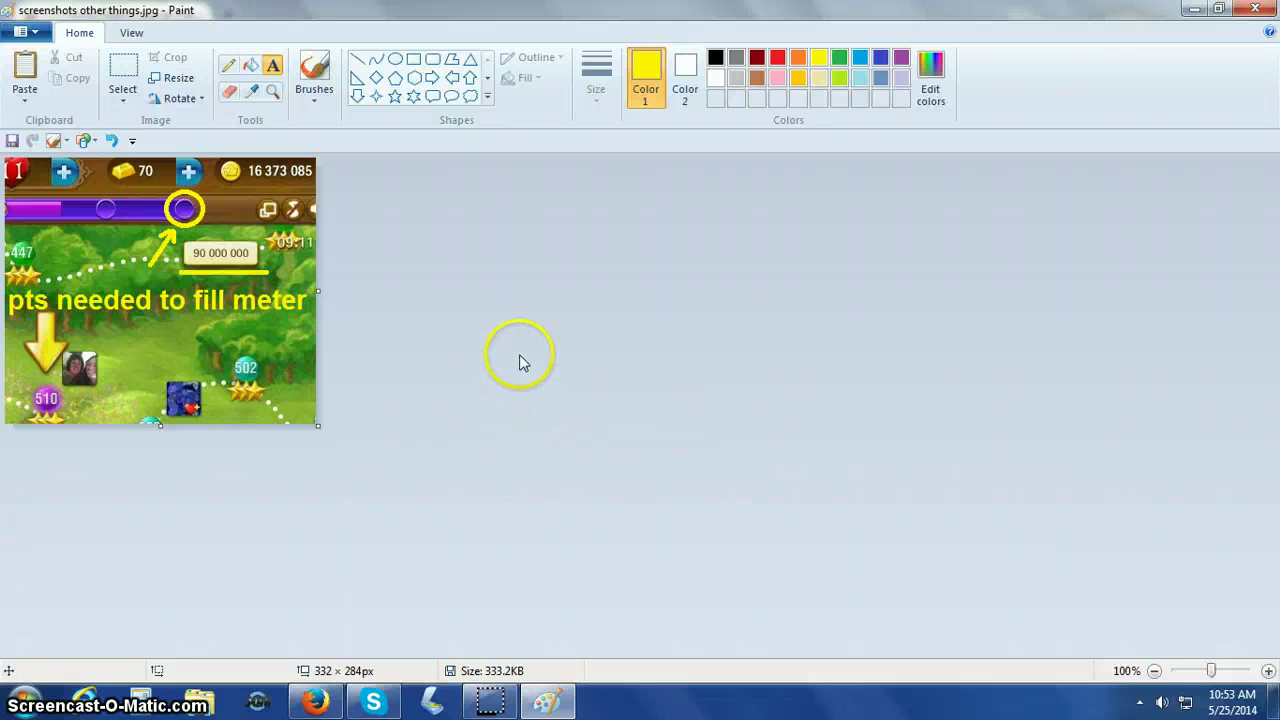
left_click(12, 143)
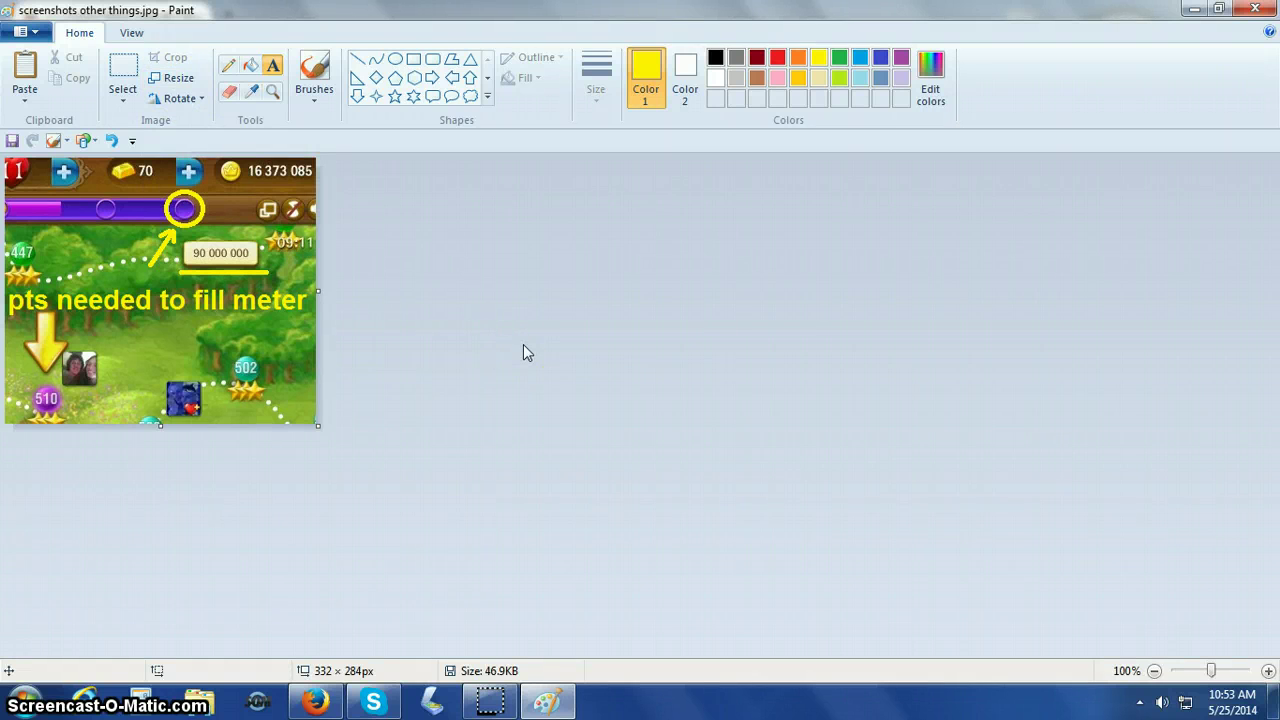
- Check the picture's horizontal and vertical size in pixels with Resize, and accept the values as they are
left_click(188, 85)
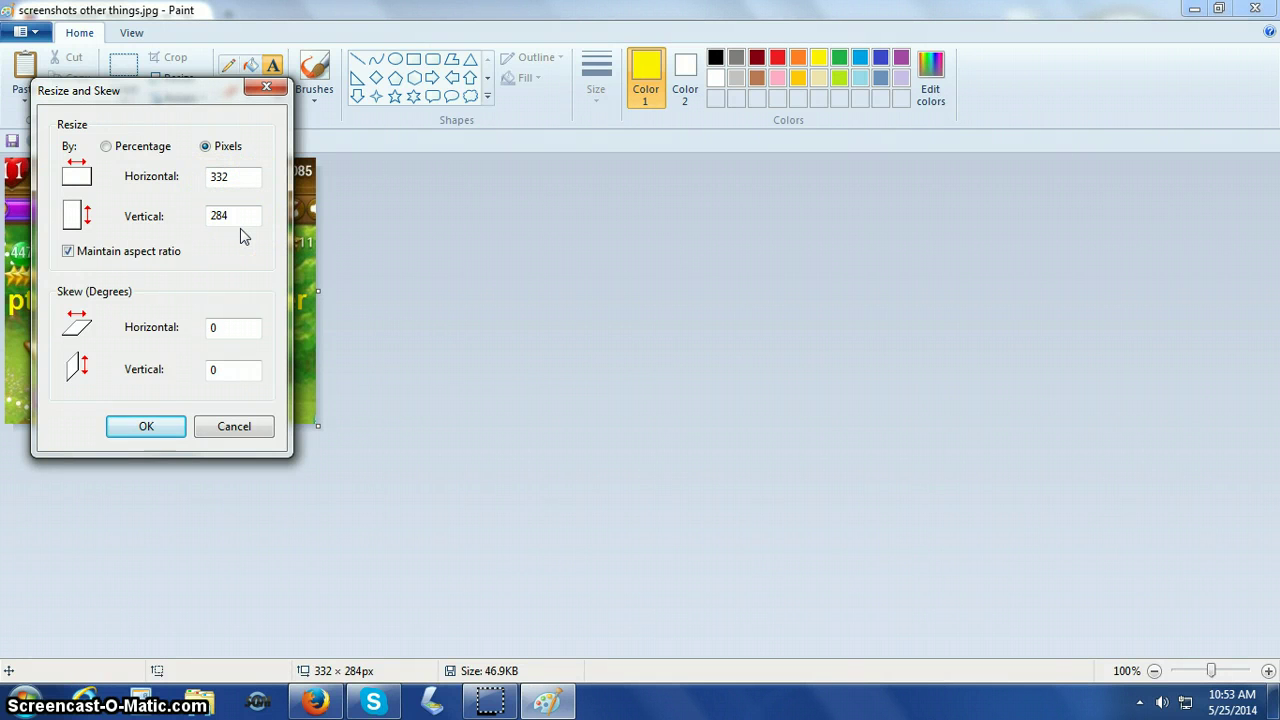
left_click(255, 177)
mouse_move(260, 177)
left_mouse_down()
mouse_move(229, 177)
mouse_move(210, 205)
mouse_move(228, 240)
left_mouse_up()
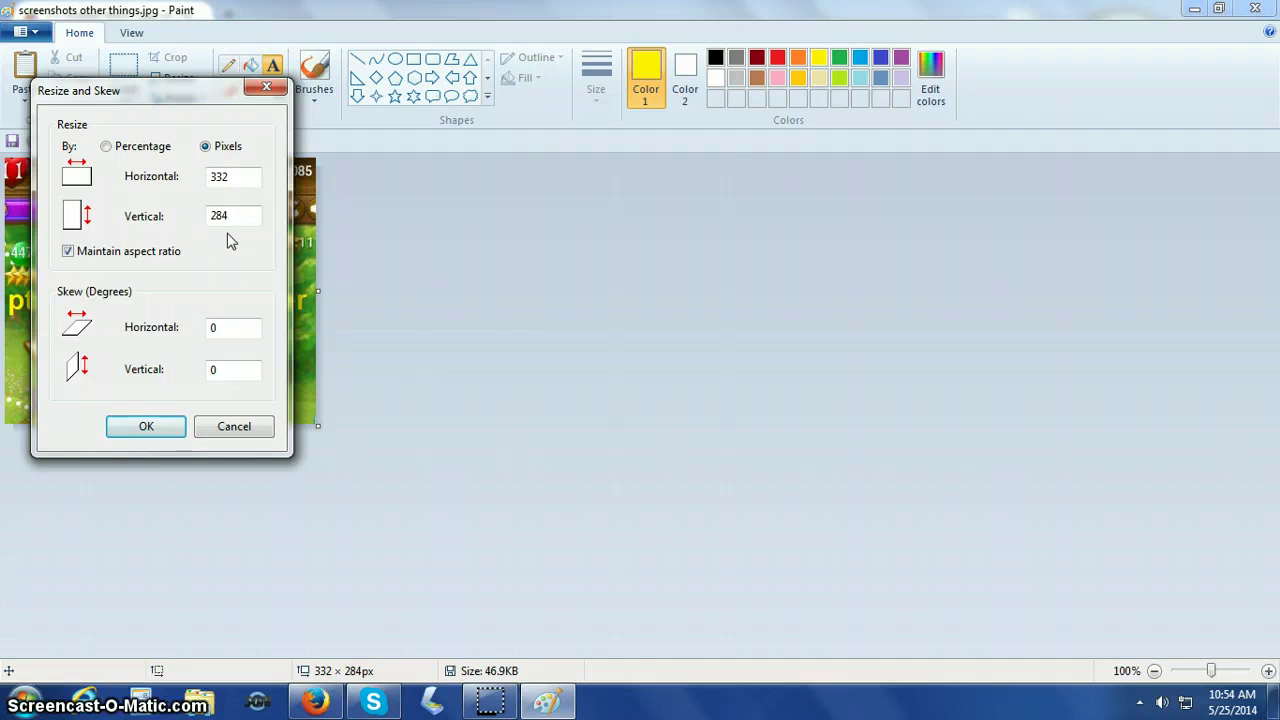
left_click(137, 425)
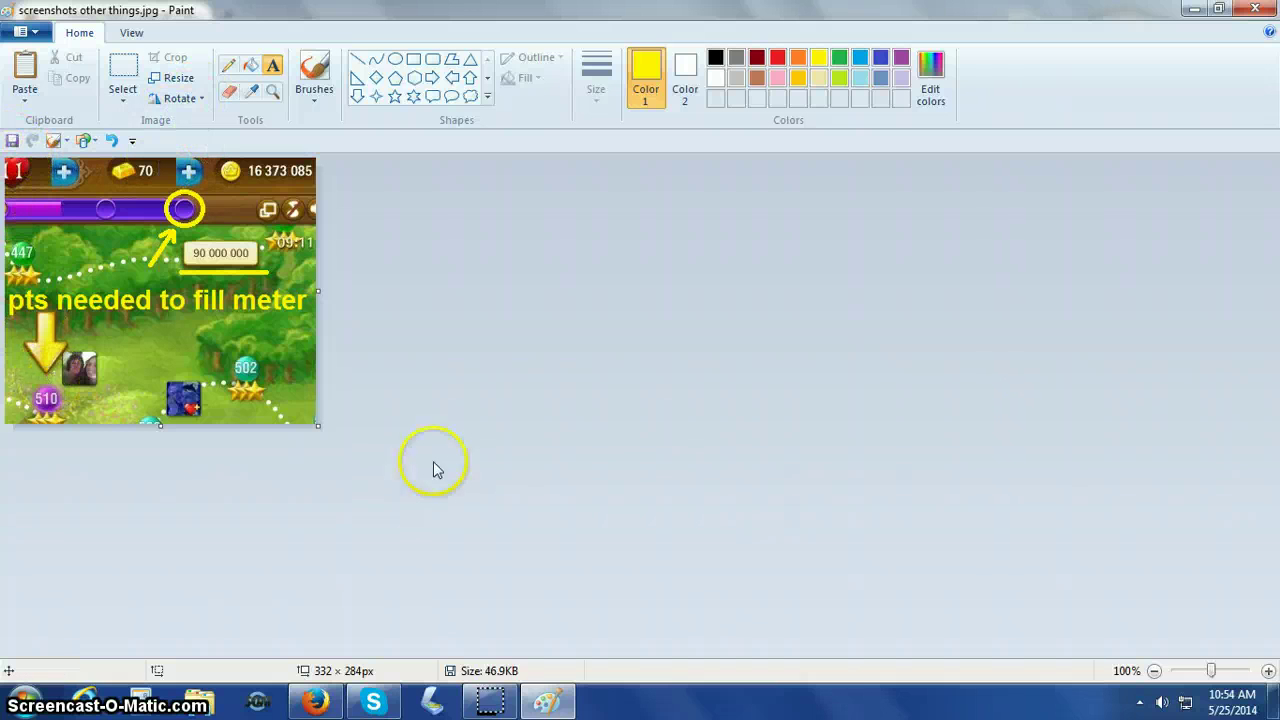
- Close Paint and, in Firefox, open the Bubble Witch Saga Fan Site Group from the Facebook home page
left_click(1254, 10)
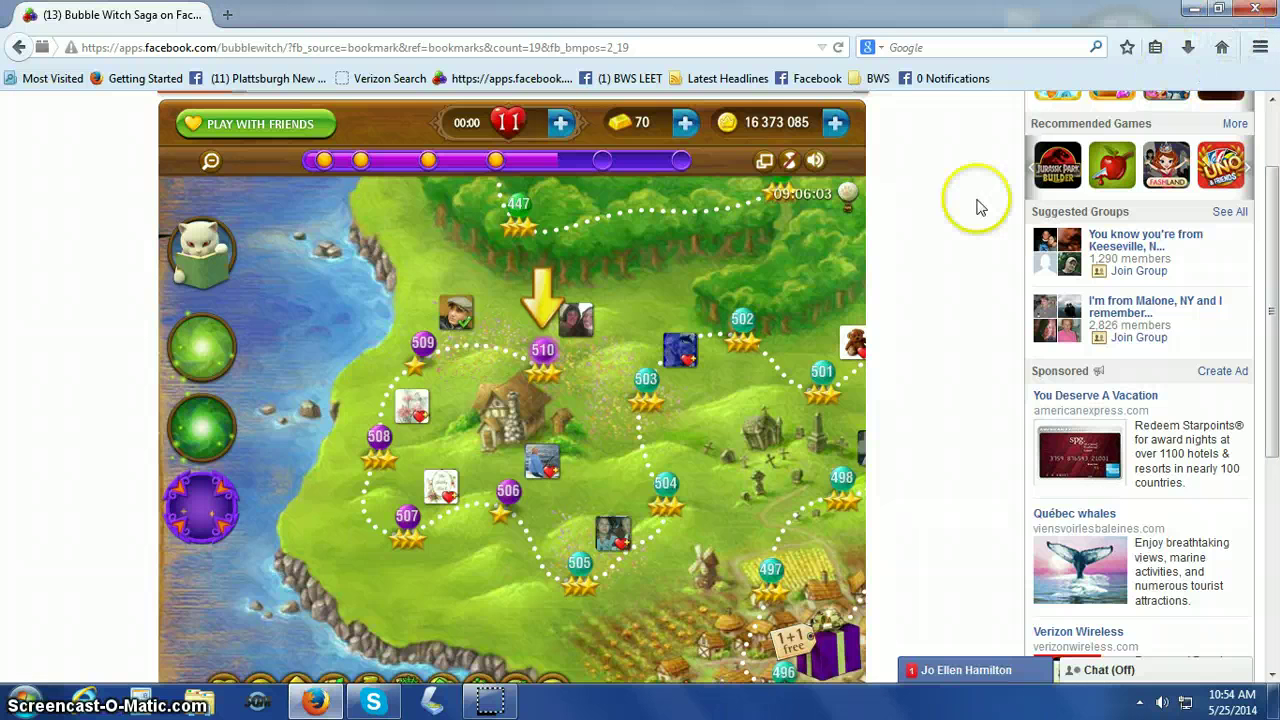
scroll(945, 200, "up", 2)
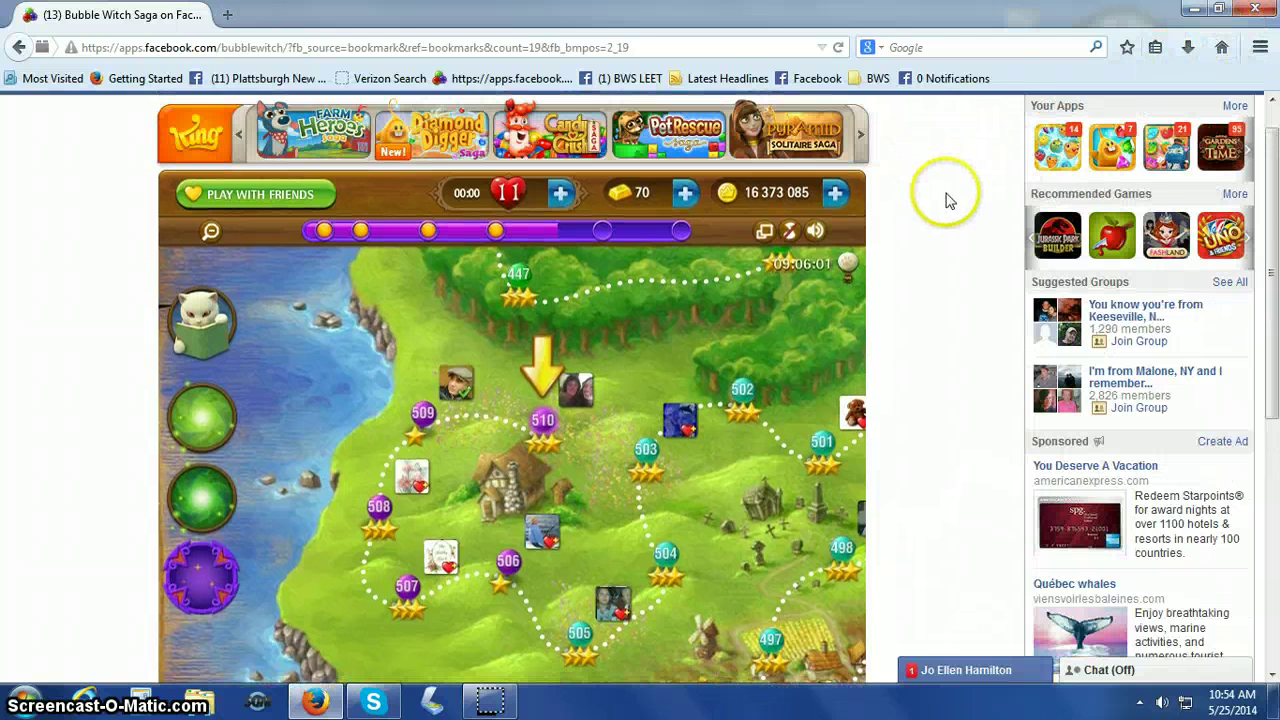
left_click(1043, 115)
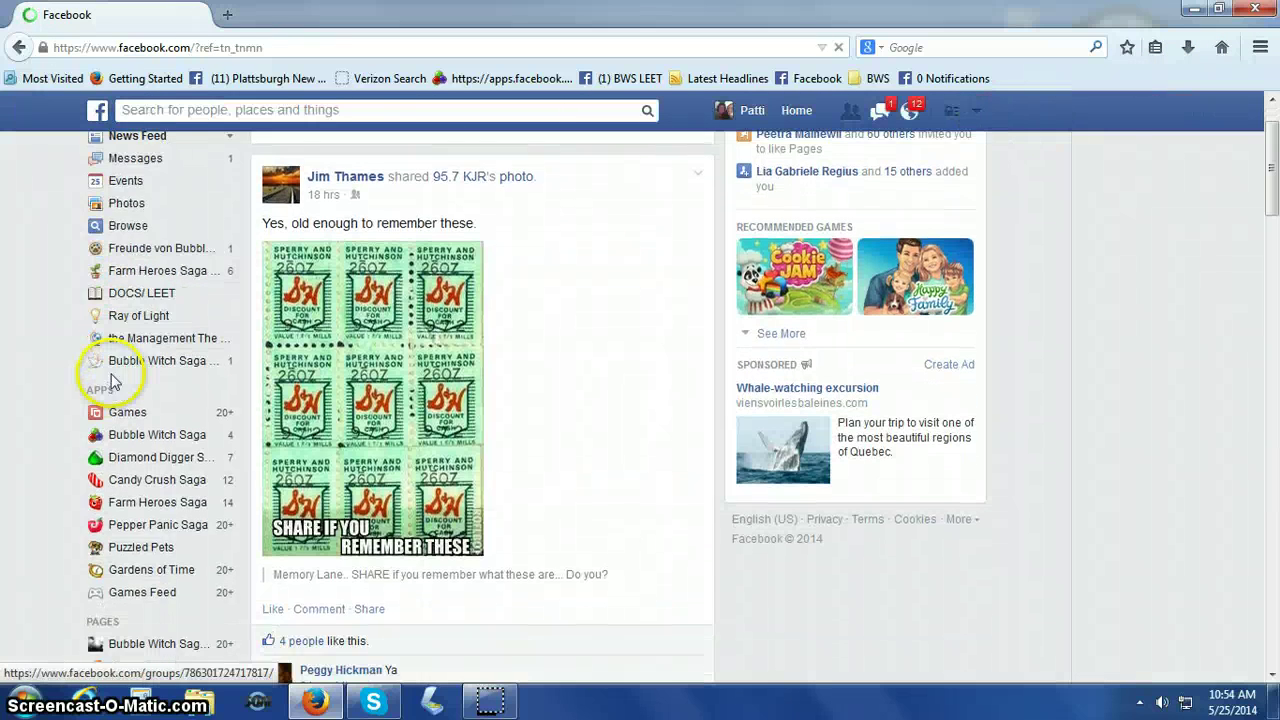
scroll(113, 381, "down", 5)
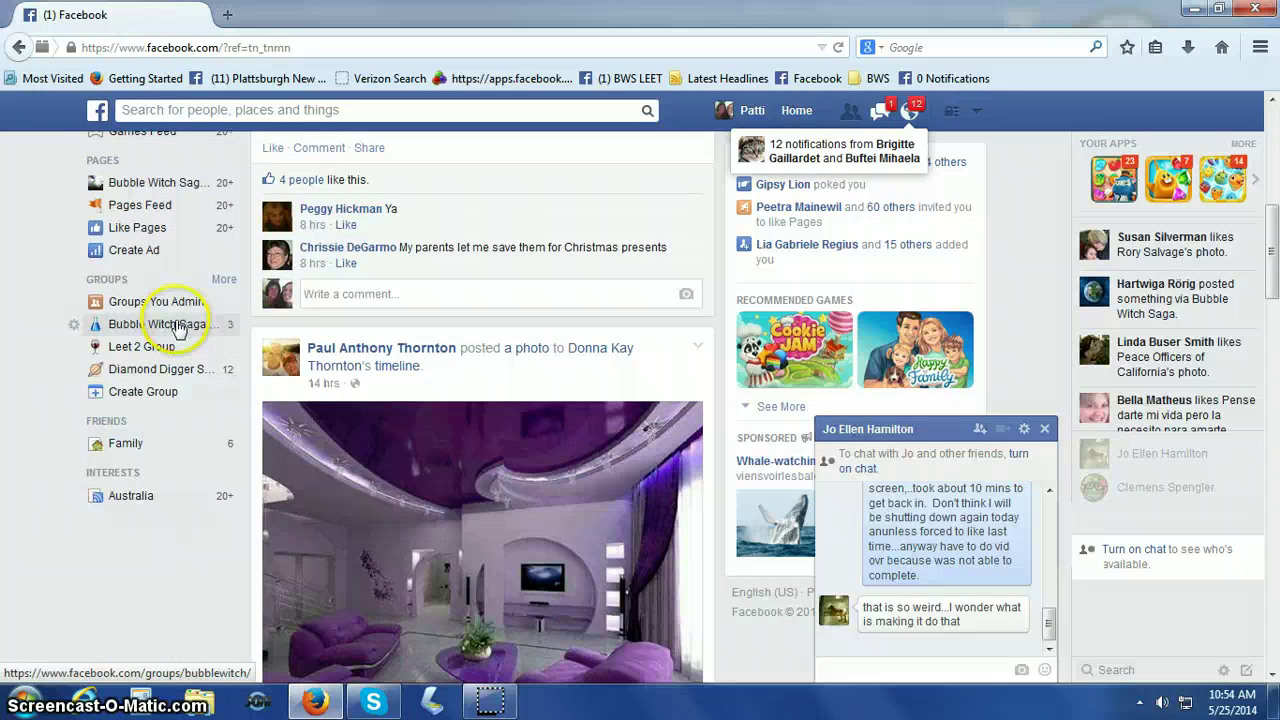
left_click(177, 327)
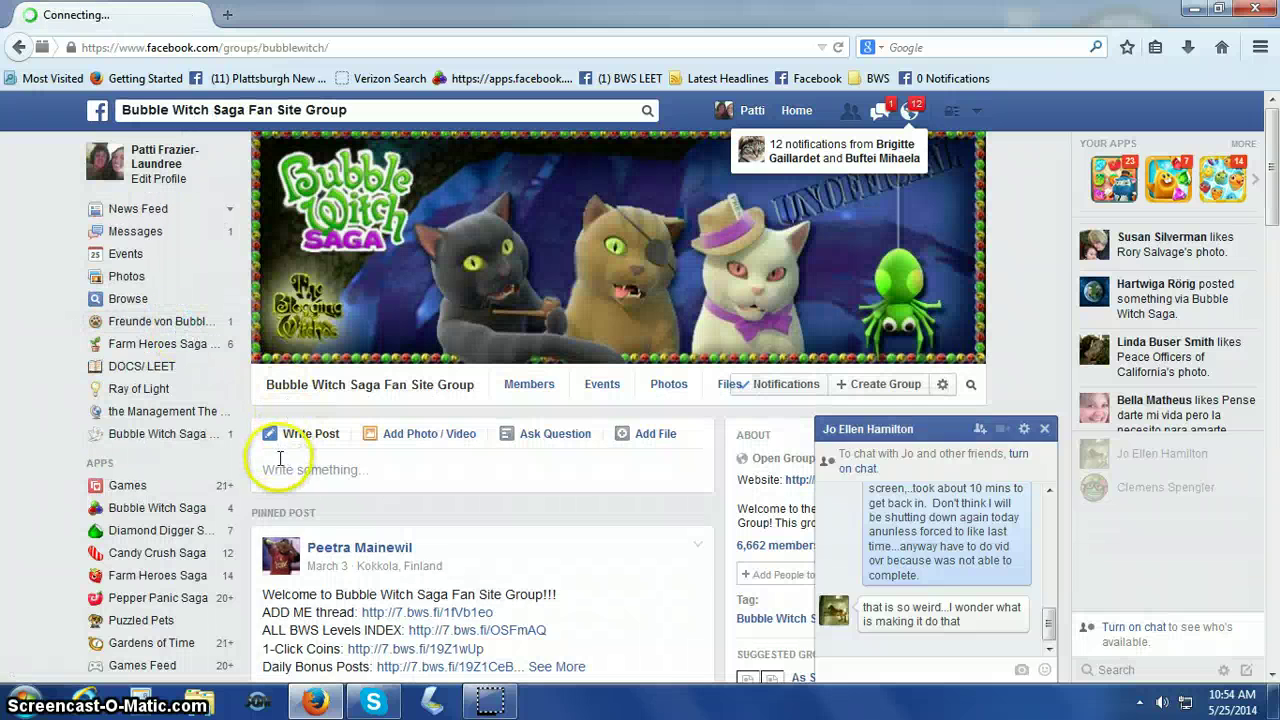
- Start a new group post and attach the photo "screenshots other things.jpg" from the Documents library
left_click(280, 462)
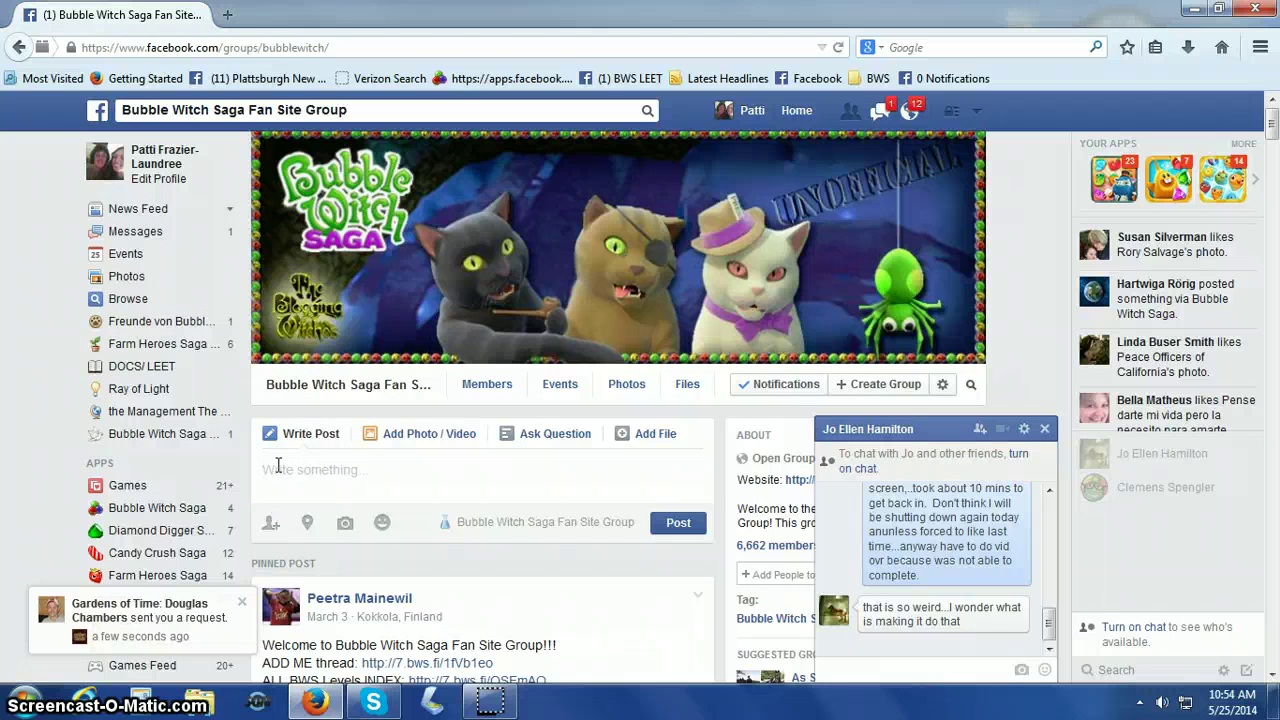
left_click(348, 526)
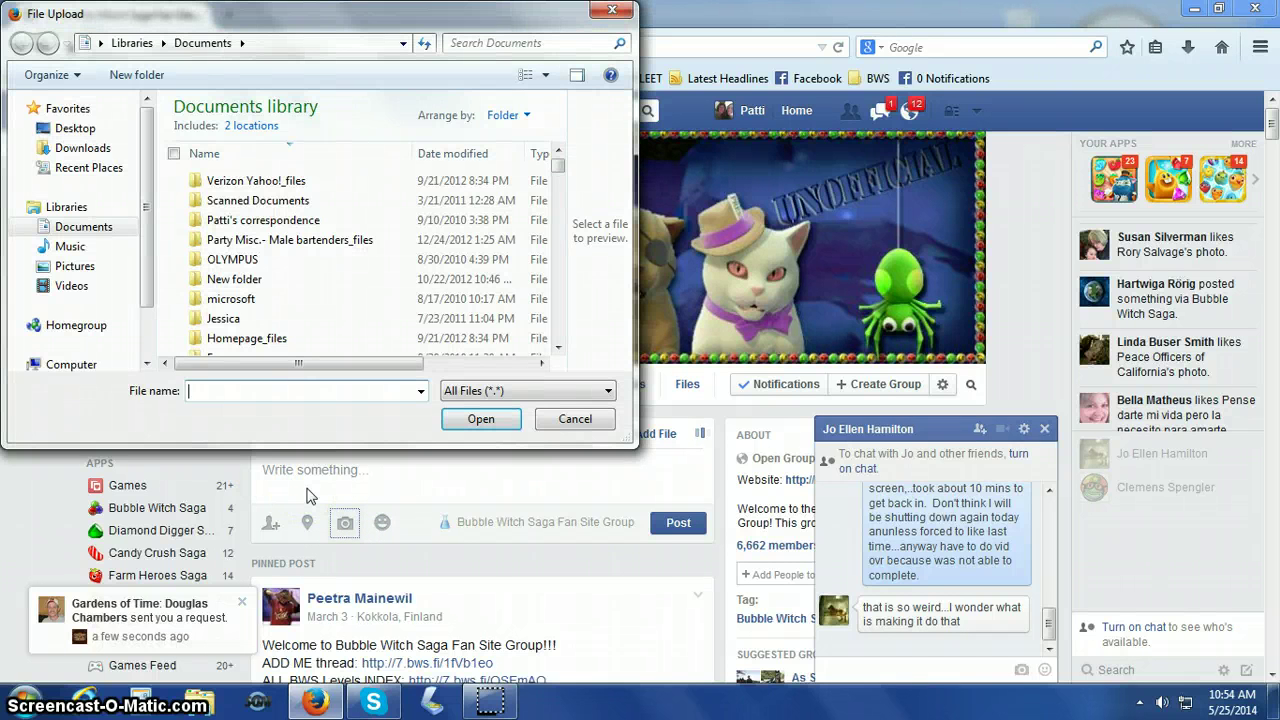
type("screen")
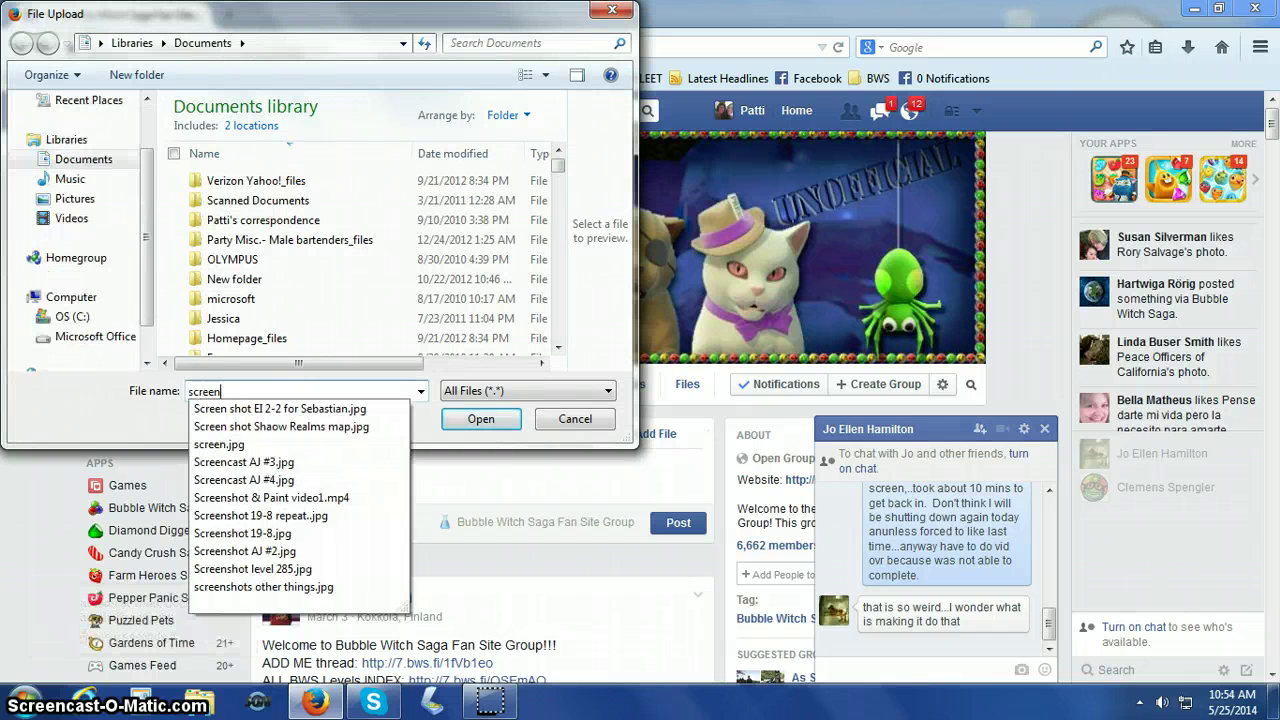
type("shots")
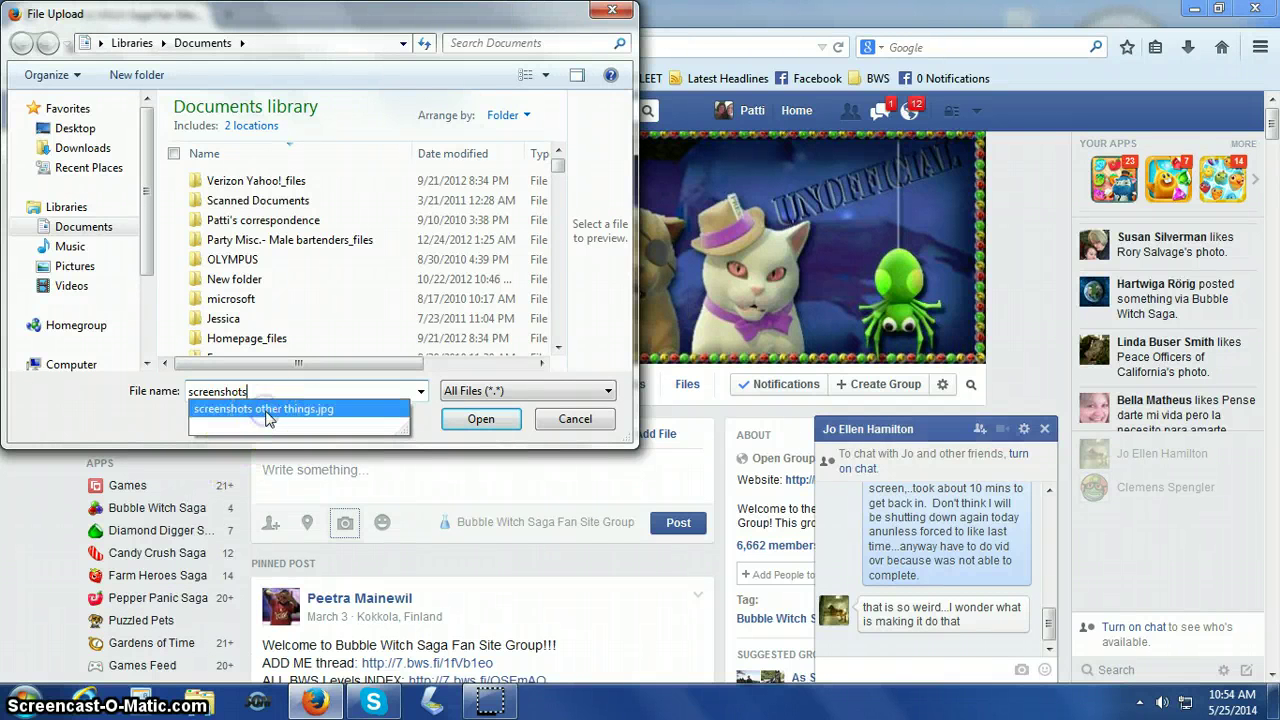
left_click_drag(270, 415, 378, 408)
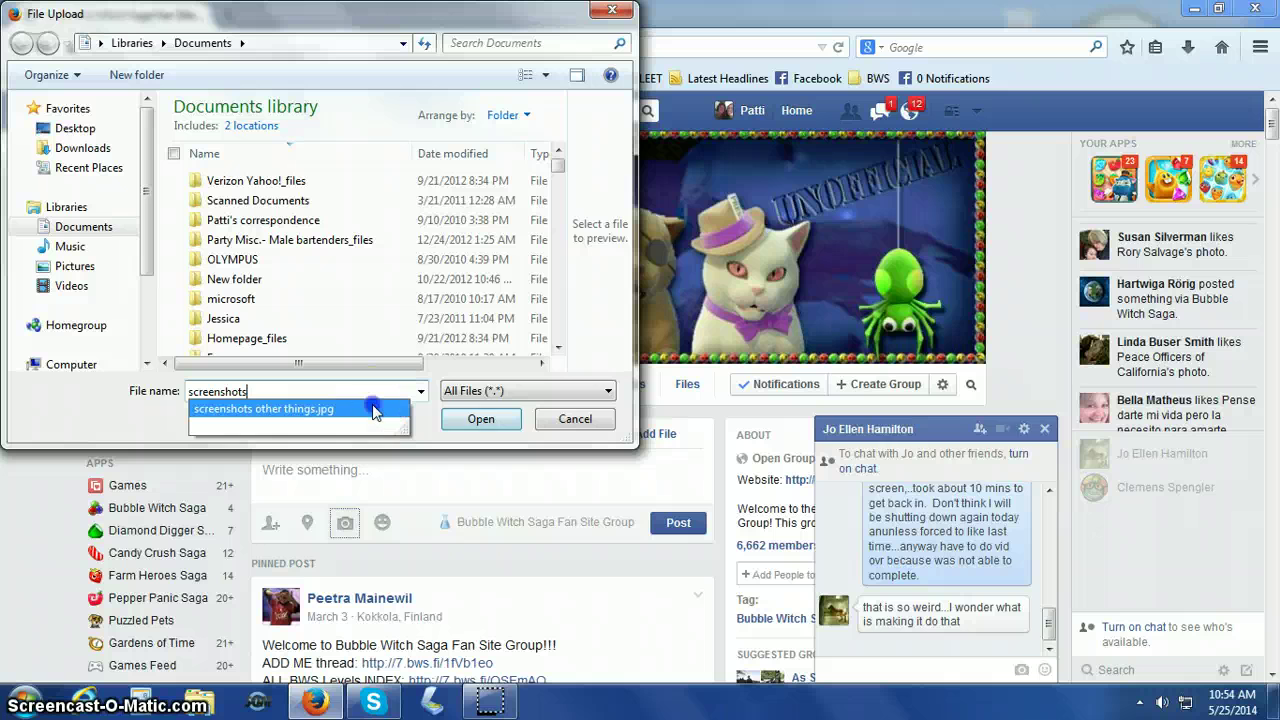
left_click(372, 405)
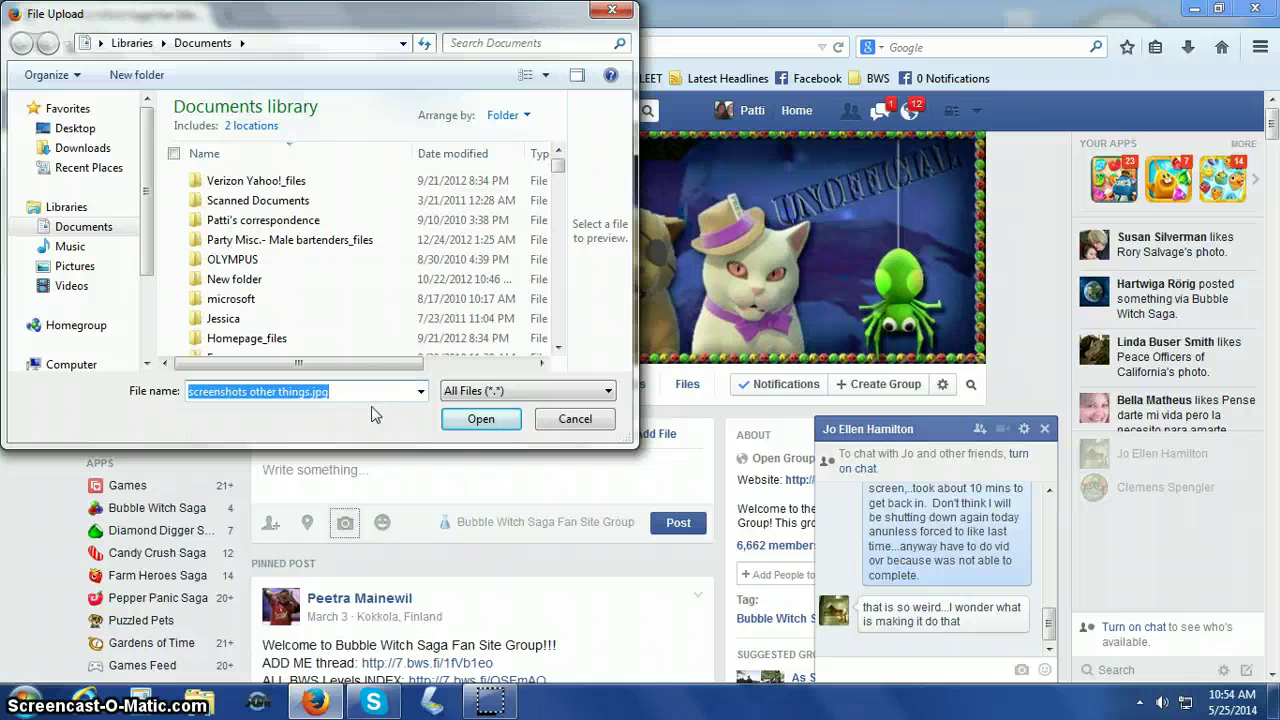
left_click(472, 422)
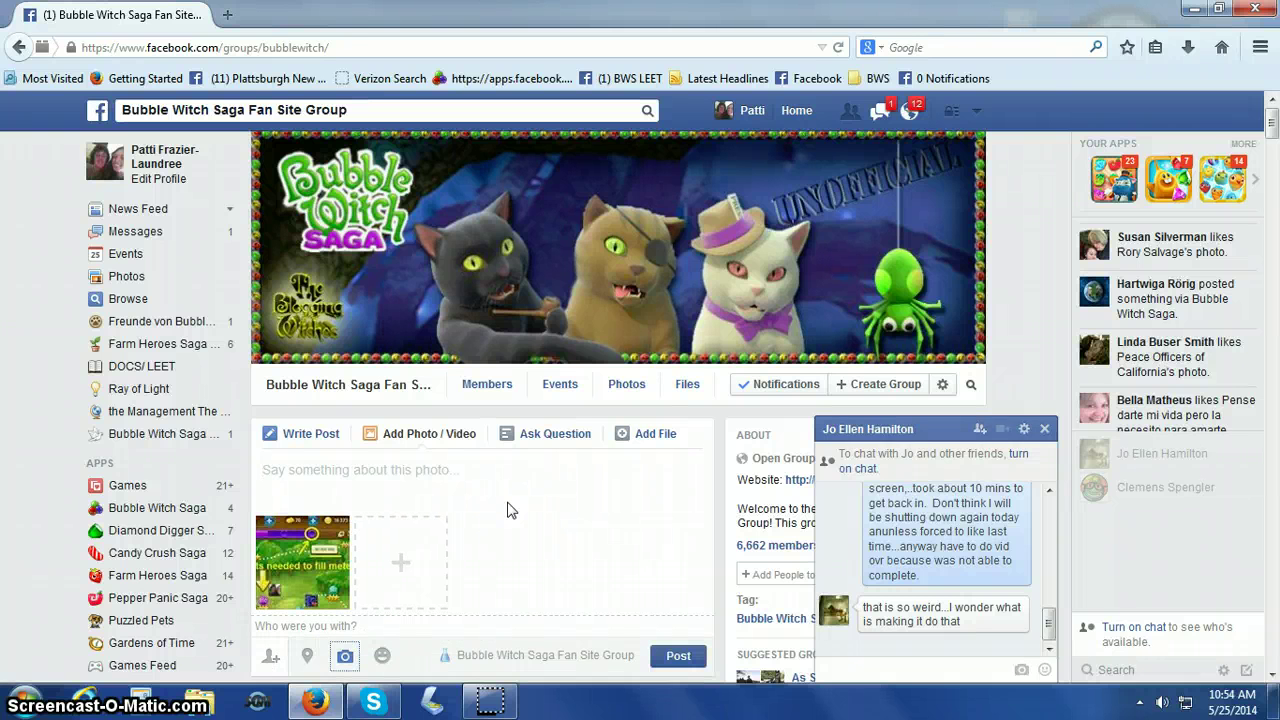
- Try captioning the photo "Points needed to completed meter", and clear the text
type("Point")
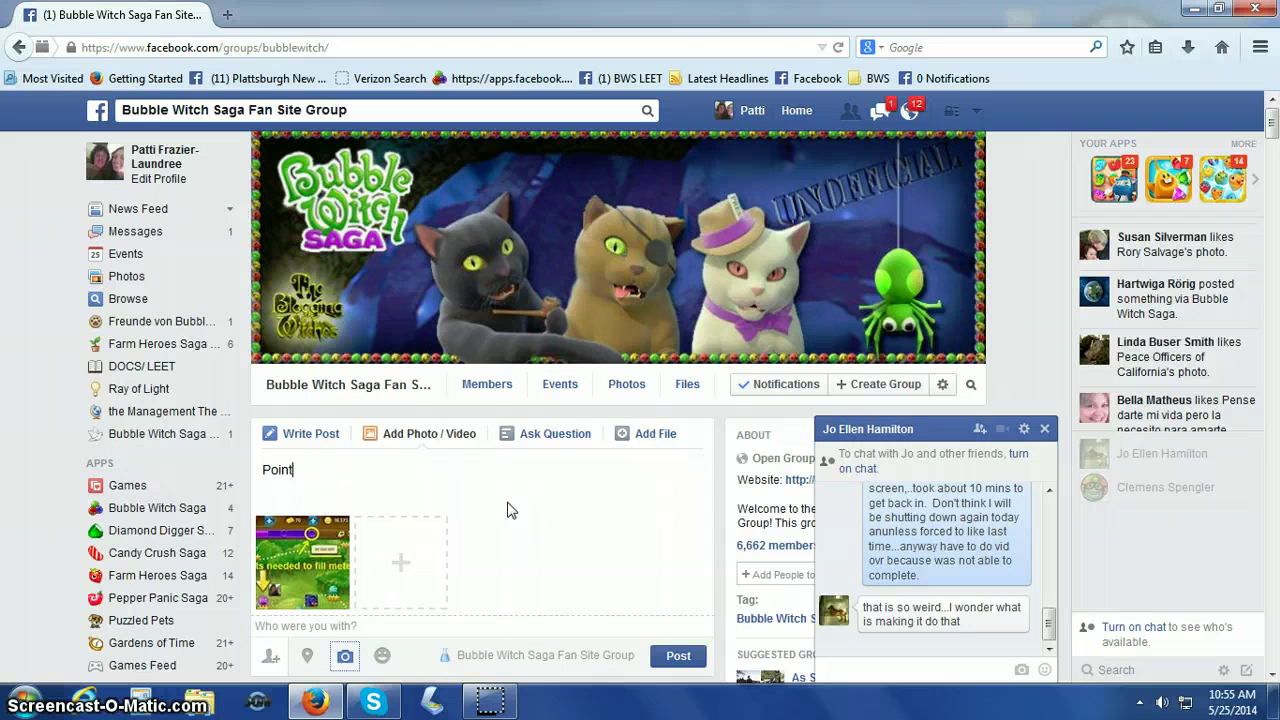
type("s needed")
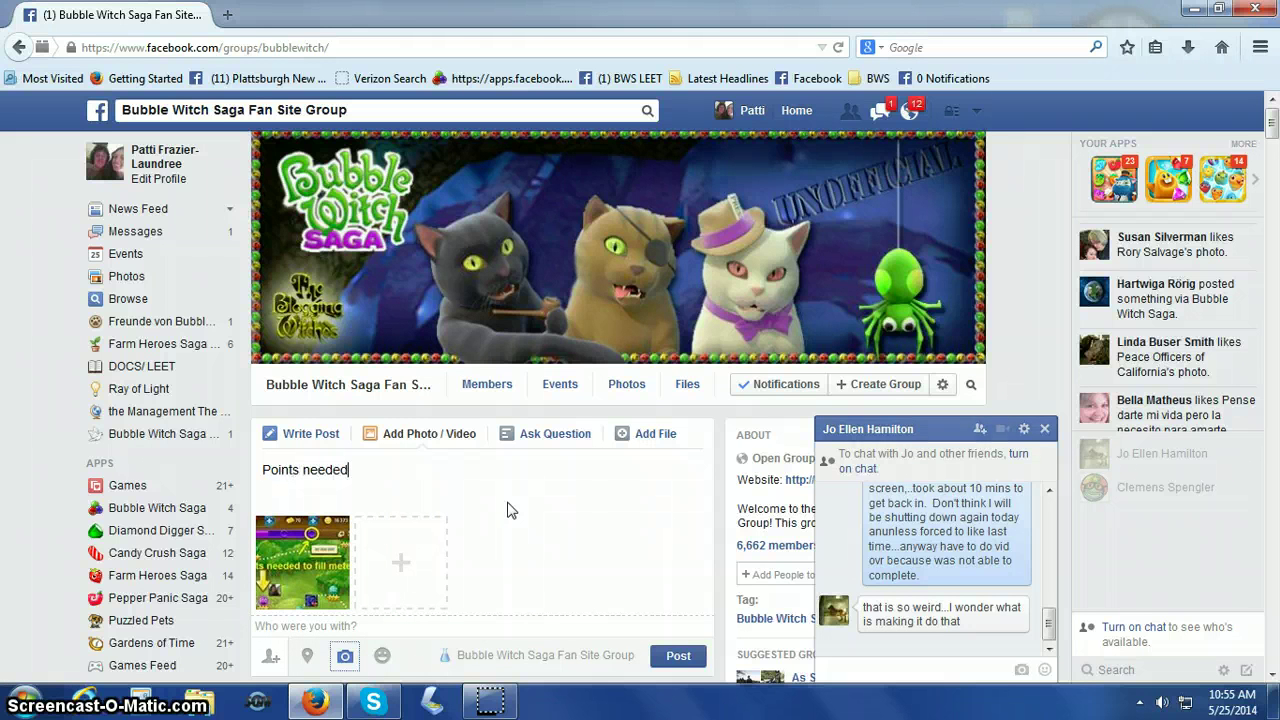
type(" to completed")
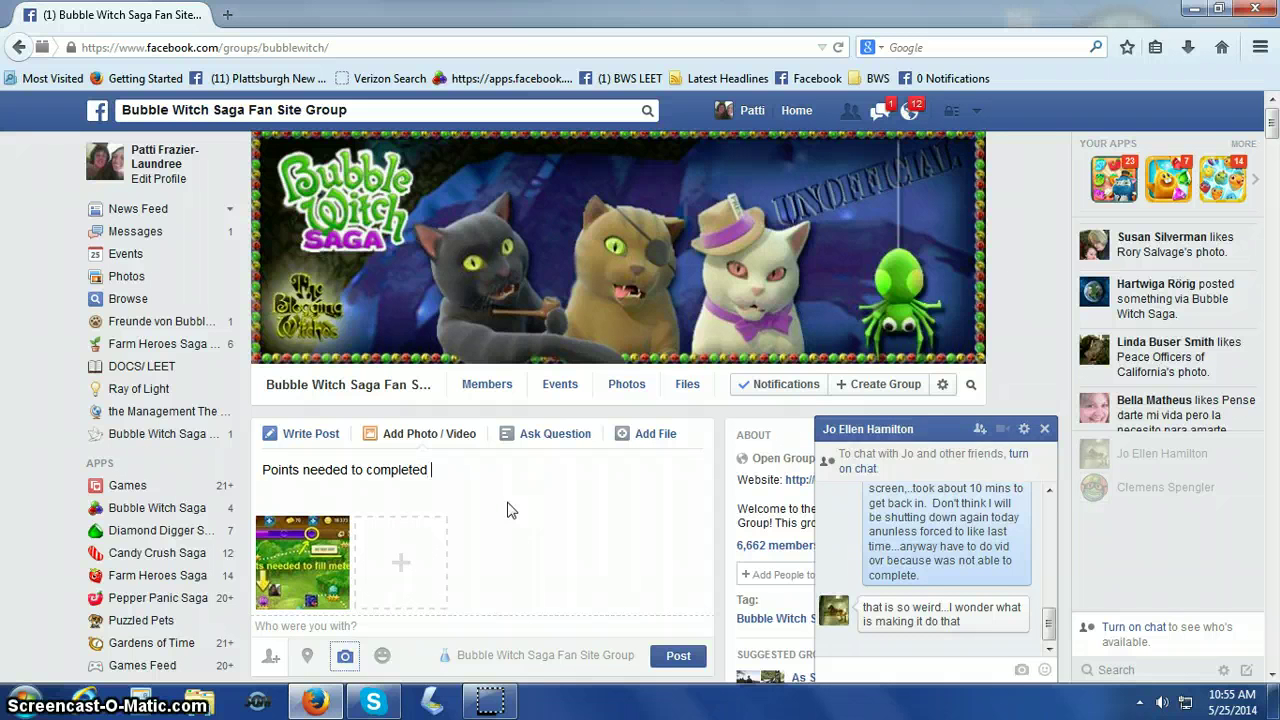
type(" meter")
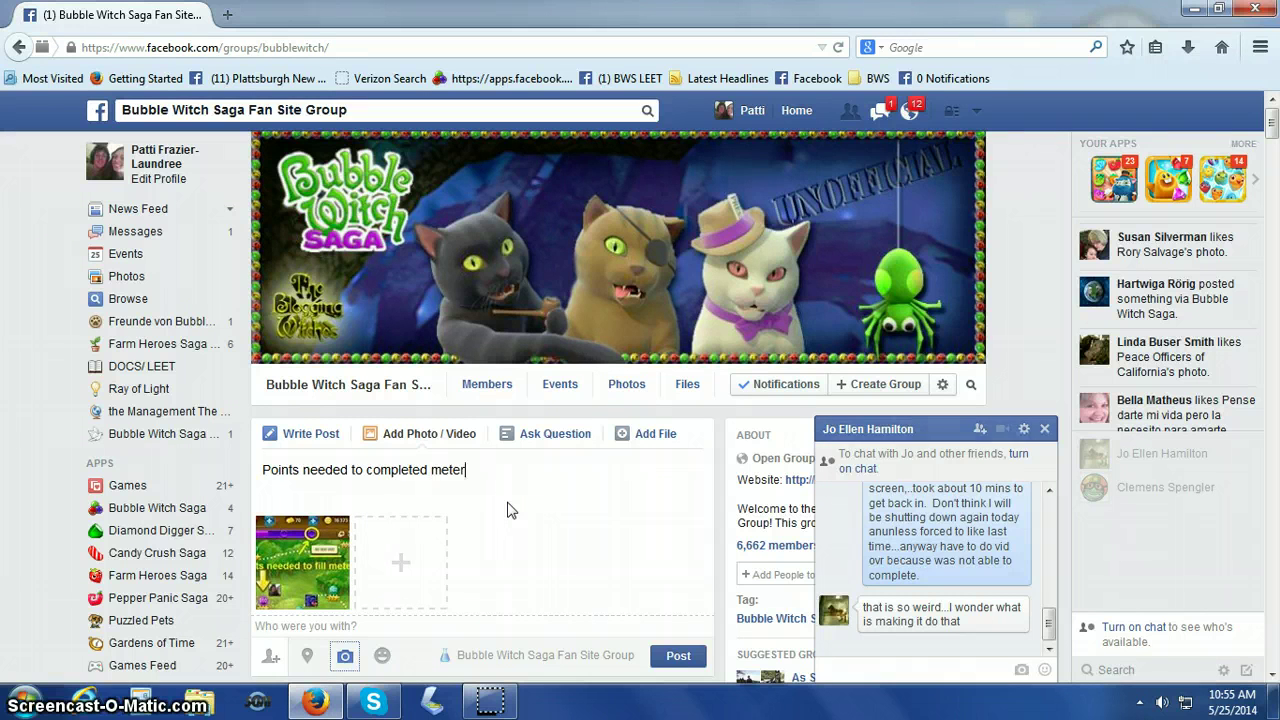
key("BackSpace")
key("BackSpace")
key("BackSpace")
key("BackSpace")
key("BackSpace")
key("BackSpace")
key("BackSpace")
key("BackSpace")
key("BackSpace")
key("BackSpace")
key("BackSpace")
key("BackSpace")
key("BackSpace")
key("BackSpace")
key("BackSpace")
key("BackSpace")
key("BackSpace")
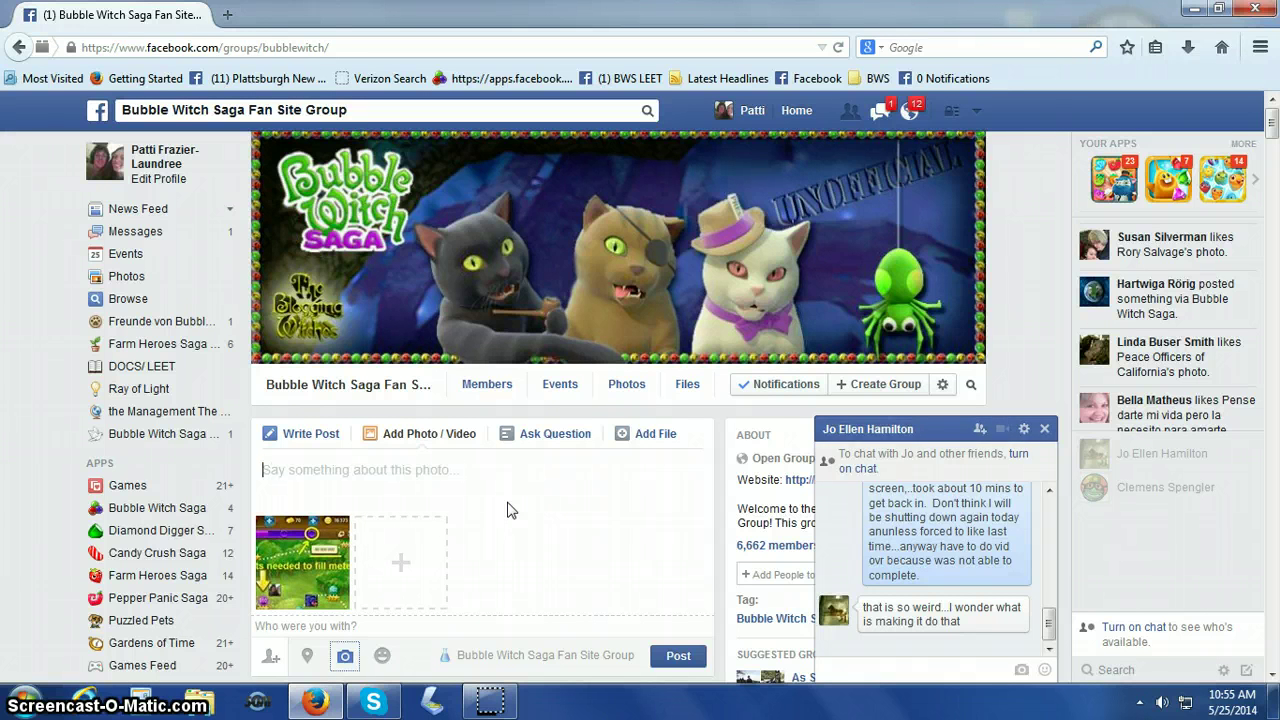
- Publish the photo post without a caption and view it among the group's recent posts
left_click(678, 658)
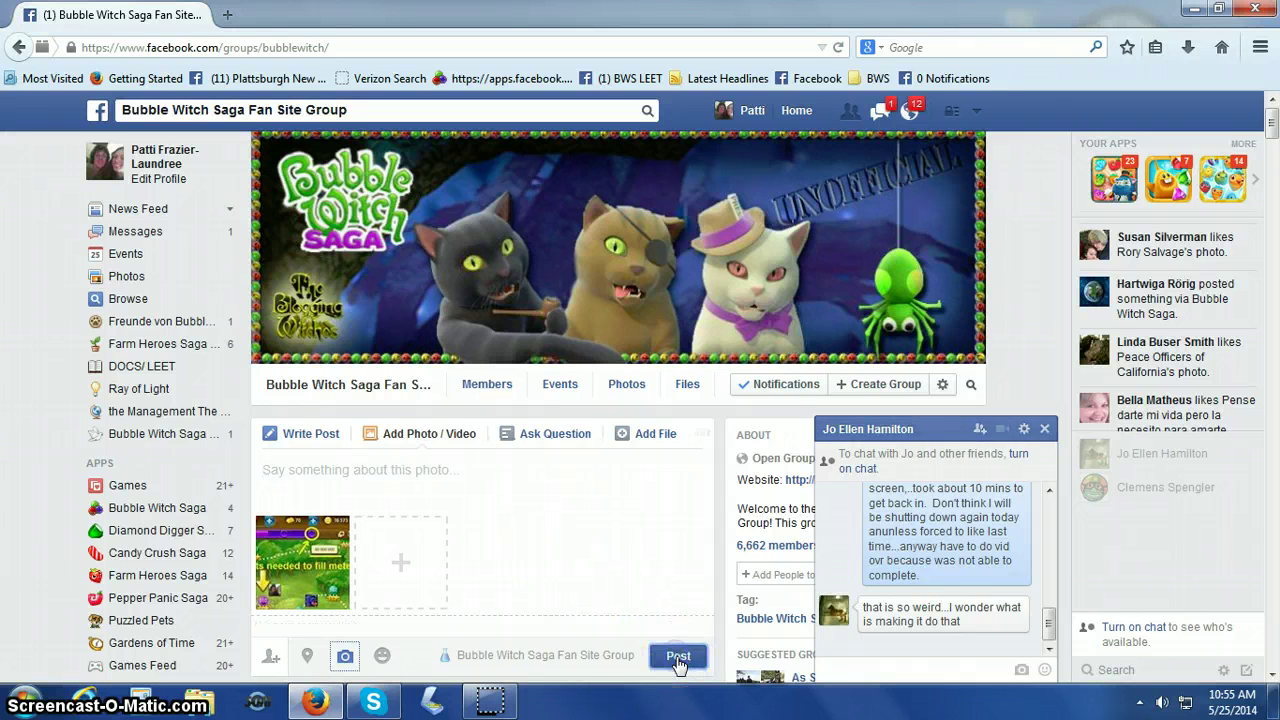
scroll(651, 566, "down", 5)
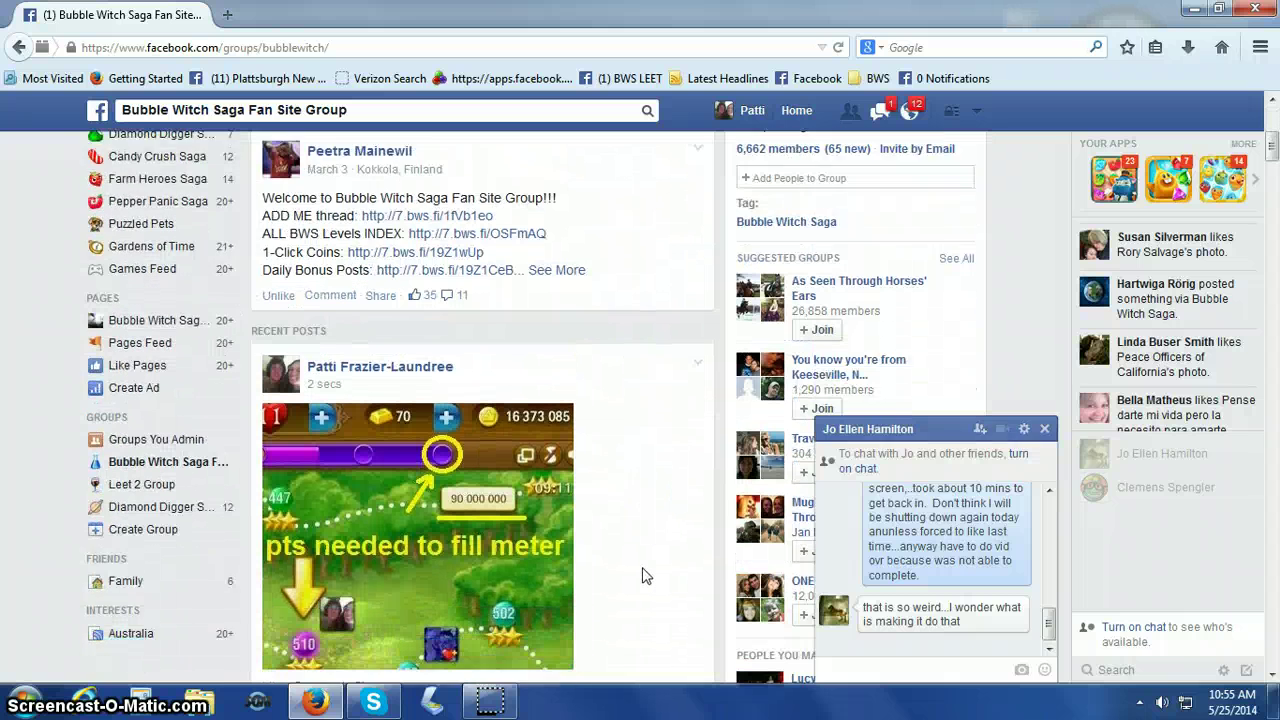
scroll(643, 576, "down", 3)
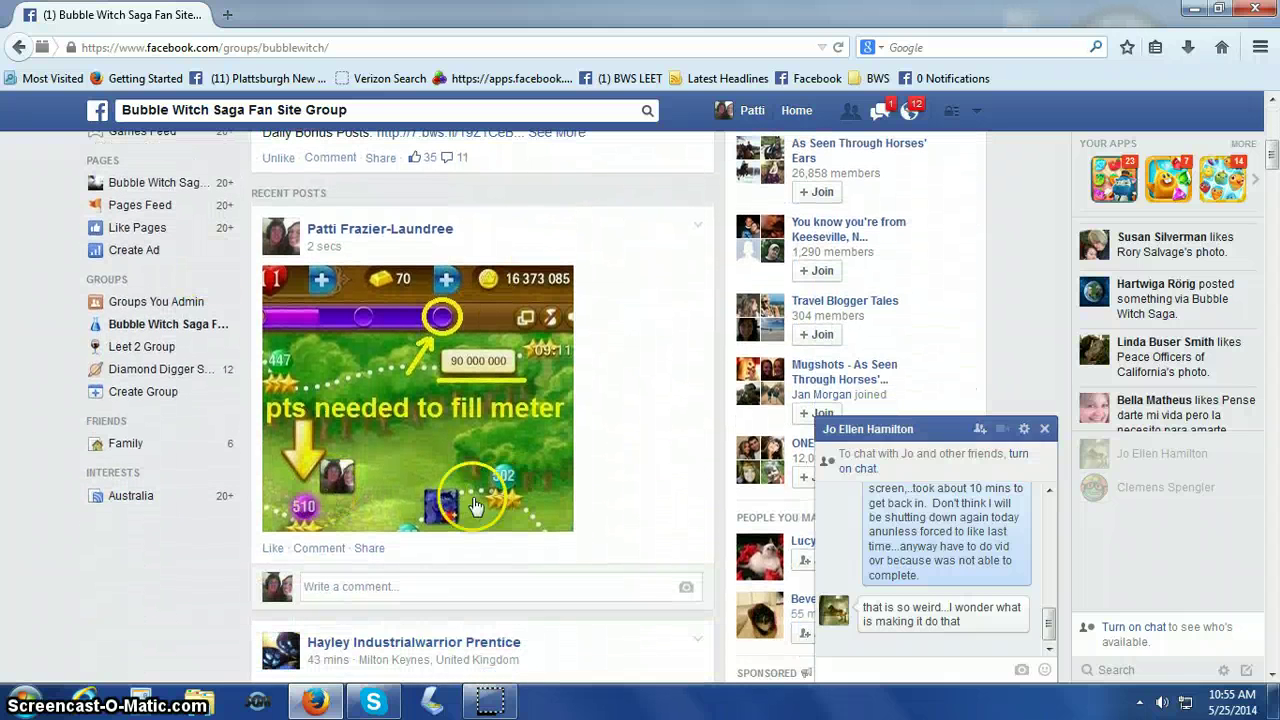